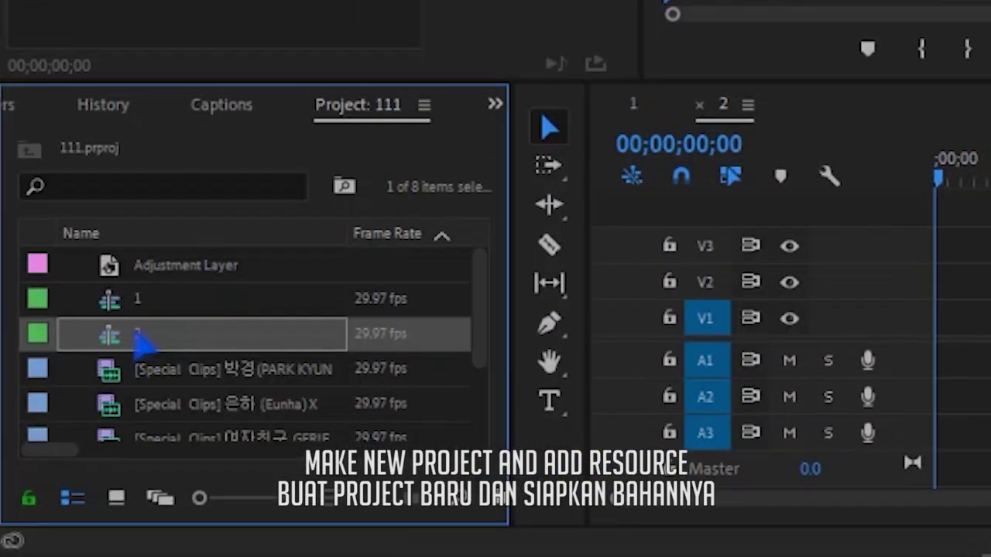
Select the Play Date (Official Audio).mp3 song in the Project panel.
scroll(203, 332, down, 3)
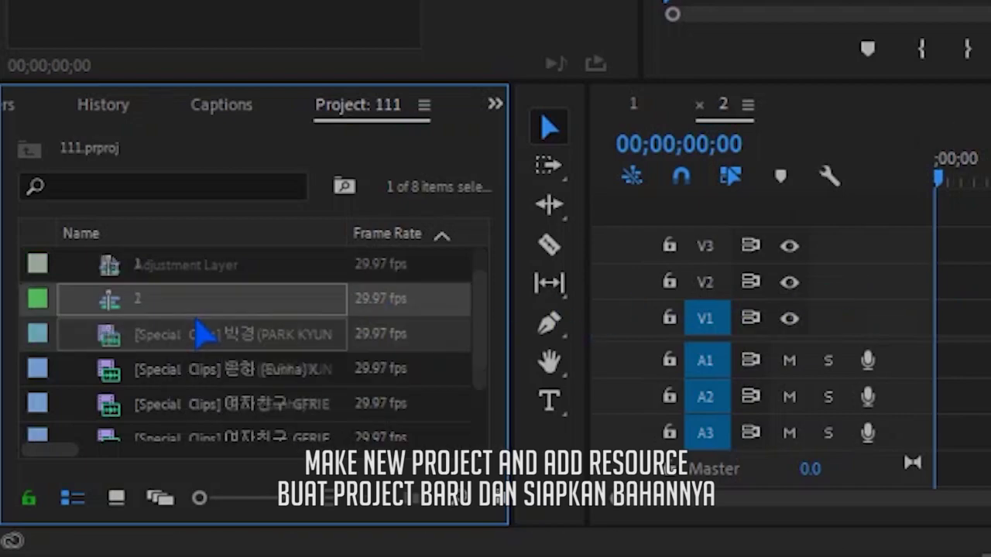
mouse_move(482, 377)
mouse_down()
mouse_move(498, 305)
mouse_move(479, 410)
mouse_up()
click(108, 410)
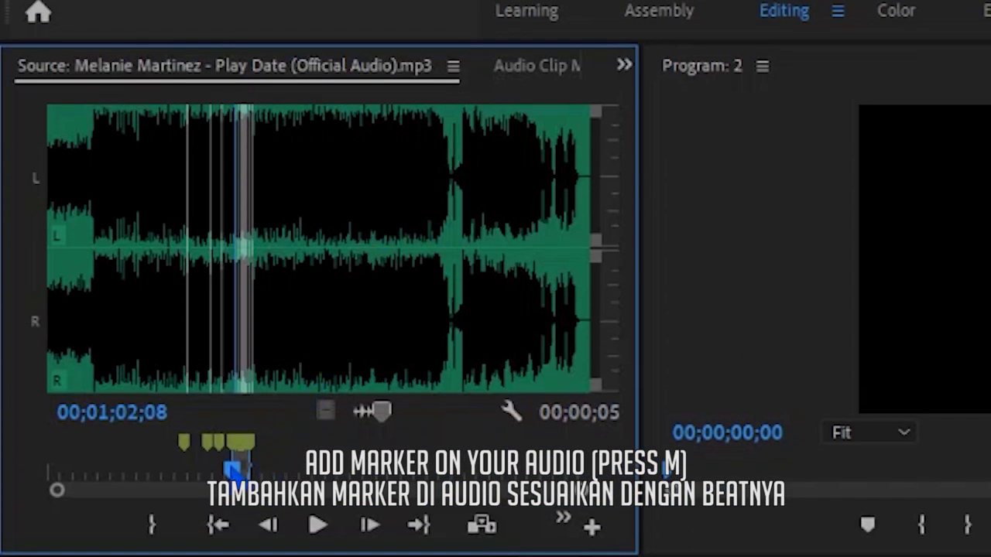
Mark the song section starting at 00;00;54;05 and place it on track A1.
mouse_move(232, 469)
mouse_down()
mouse_move(180, 473)
mouse_move(190, 463)
mouse_up()
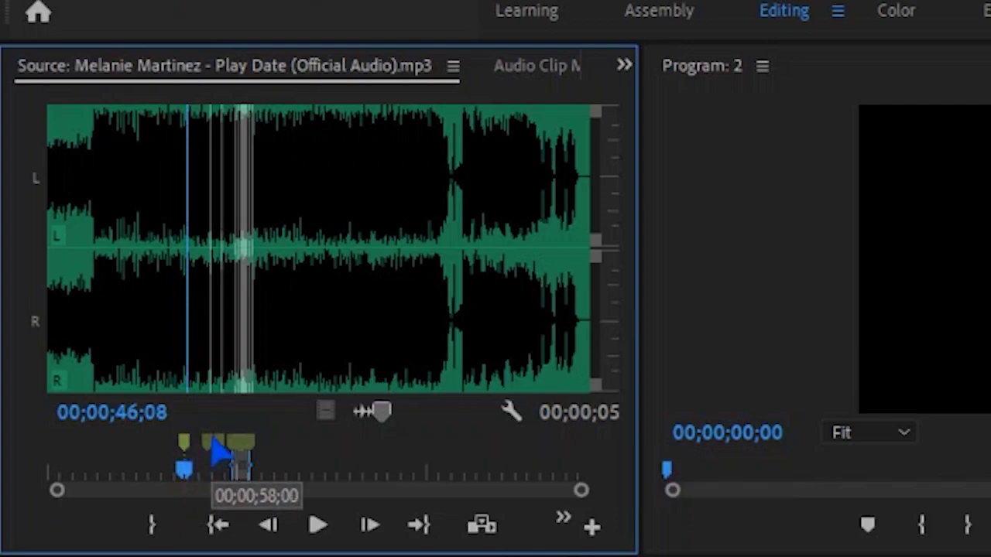
key(i)
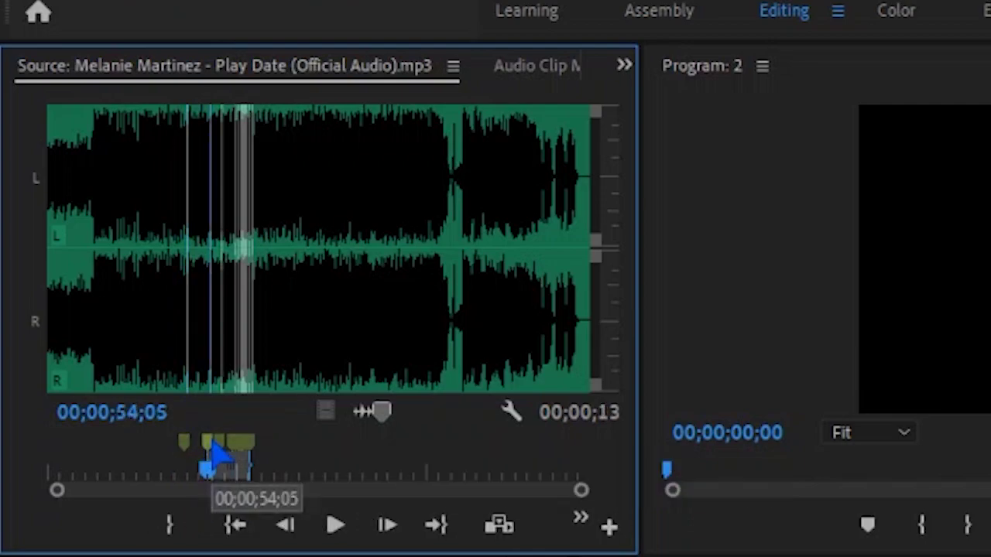
drag(249, 463, 255, 463)
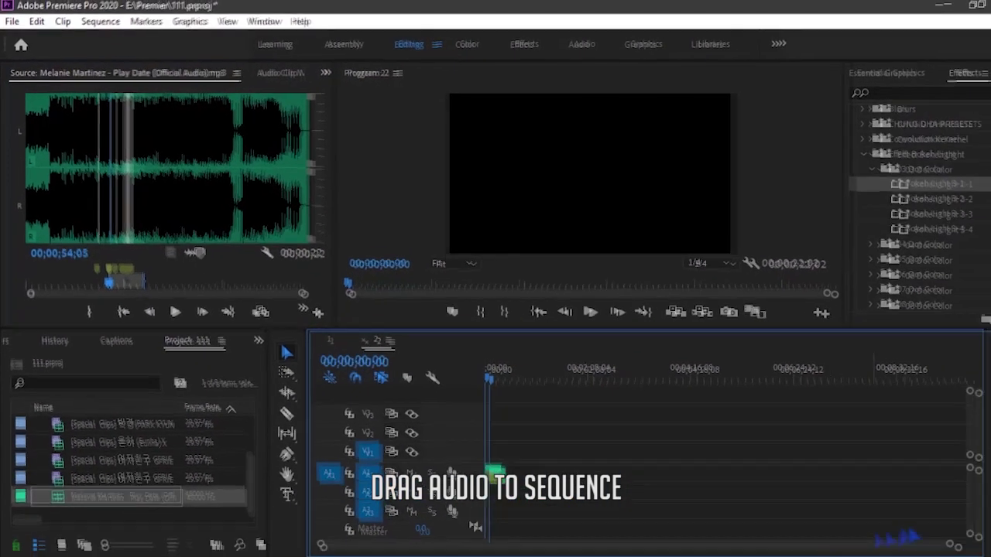
drag(186, 246, 476, 458)
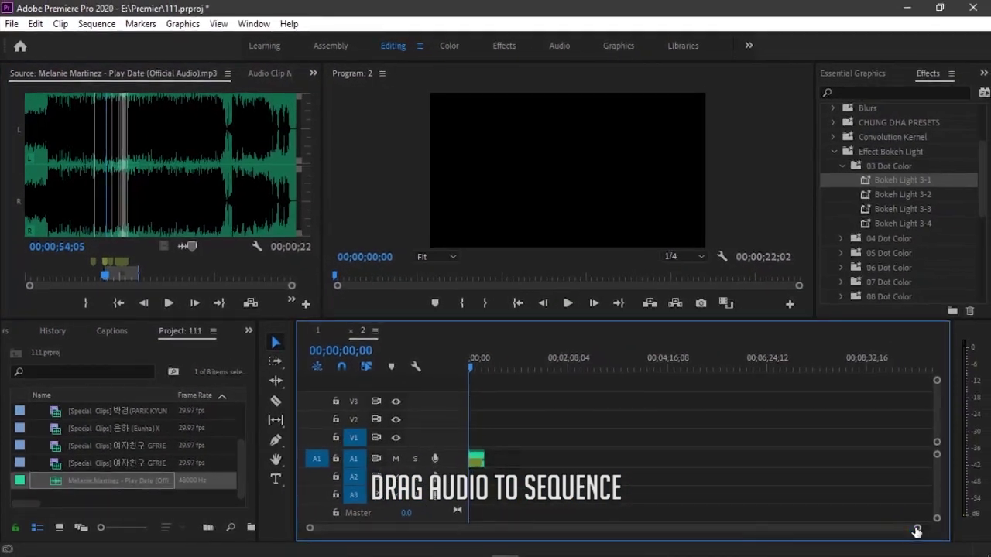
Trim the song on A1 to end at about 15 seconds, then replay it.
key(space)
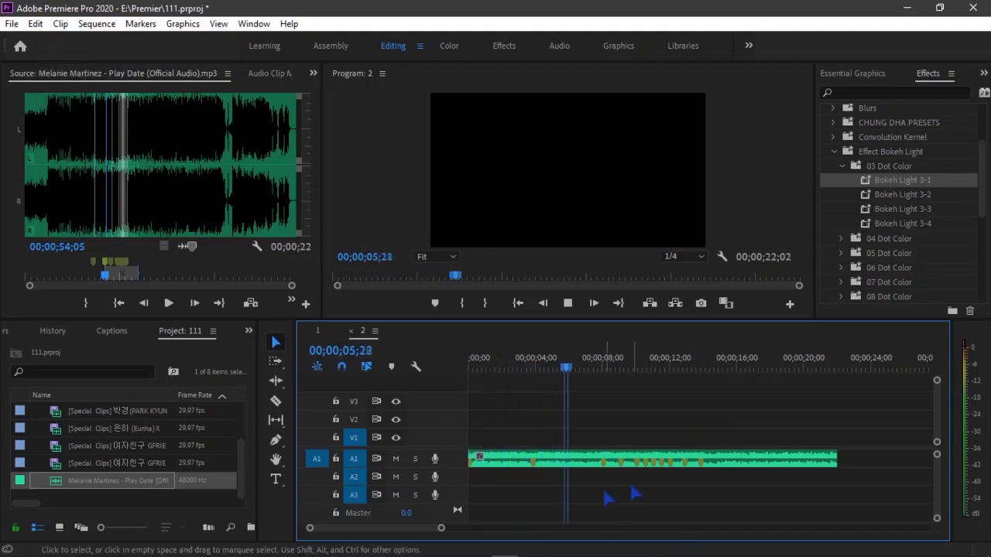
key(space)
key(=)
key(alt+=)
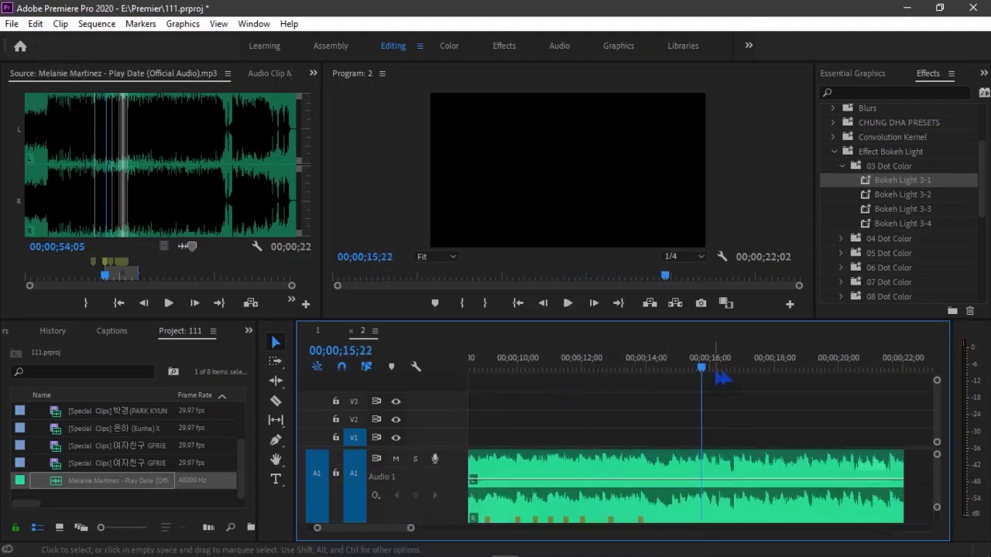
mouse_move(411, 528)
mouse_down()
mouse_move(400, 528)
mouse_move(496, 531)
mouse_up()
key(w)
key(space)
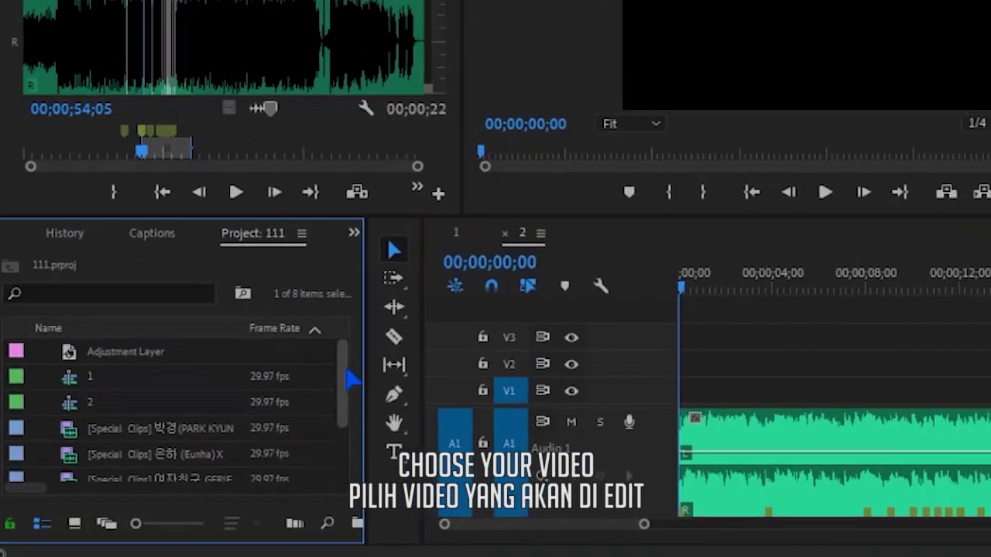
Open the umbrella music-video clip in the Source Monitor and mark its In point.
click(154, 428)
double_click(154, 428)
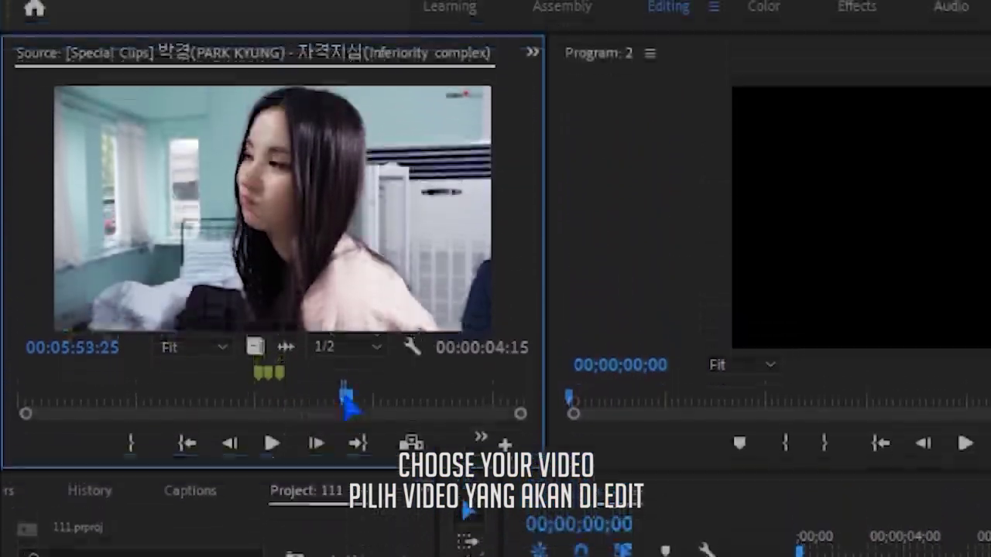
mouse_move(325, 226)
mouse_down()
mouse_move(189, 463)
mouse_move(260, 458)
mouse_up()
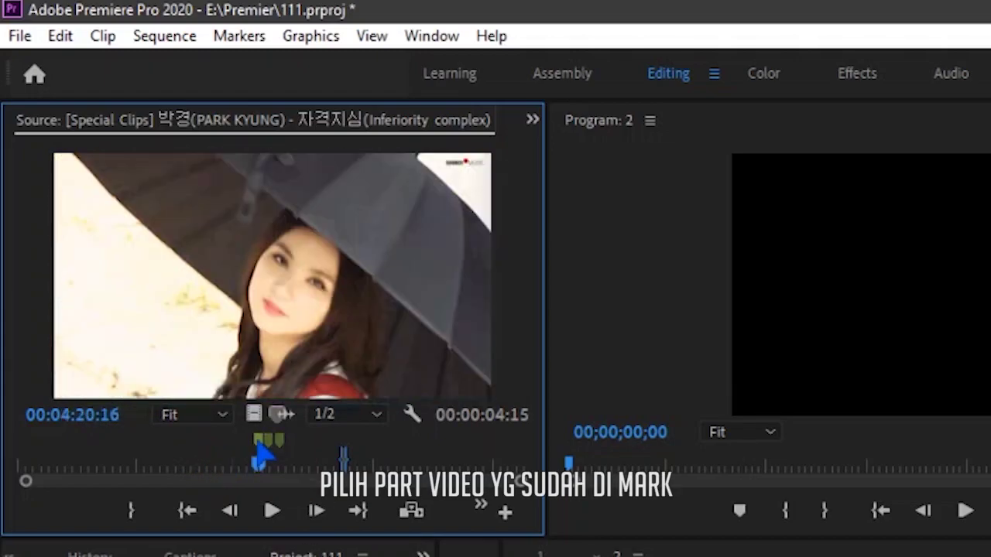
key(i)
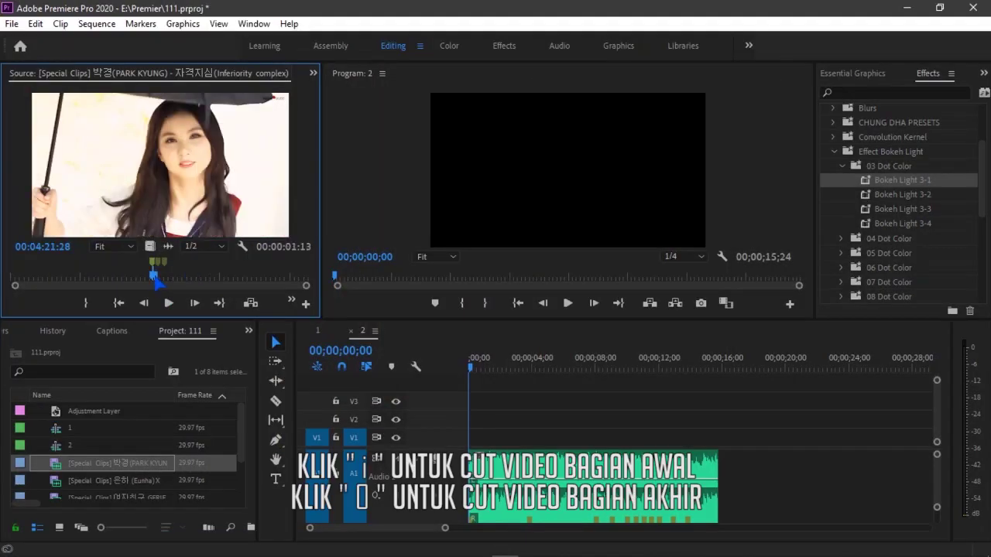
Drop the marked umbrella snippet on V1 at about 8 seconds and shorten its end by one frame.
drag(497, 380, 536, 435)
drag(596, 436, 597, 437)
drag(598, 369, 619, 369)
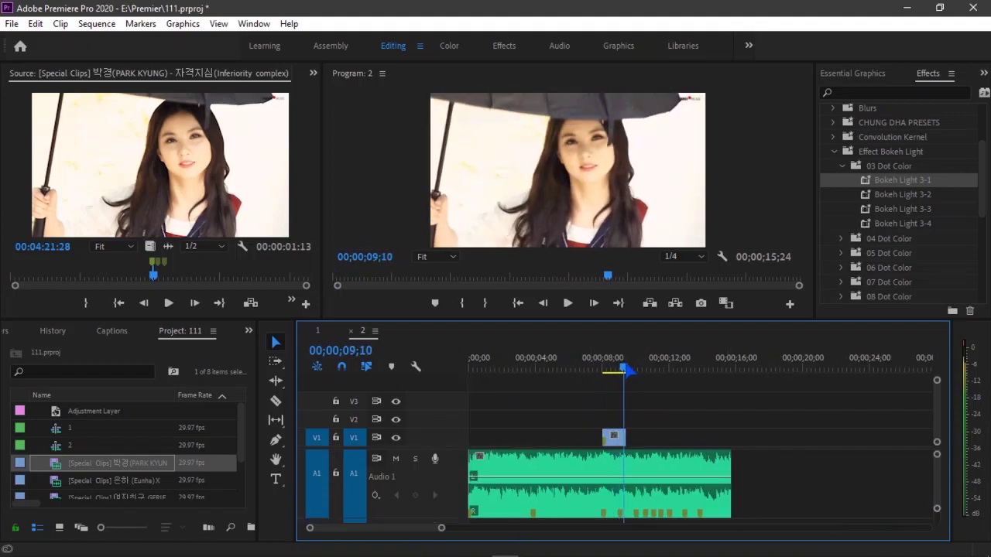
drag(622, 372, 607, 370)
drag(624, 436, 620, 435)
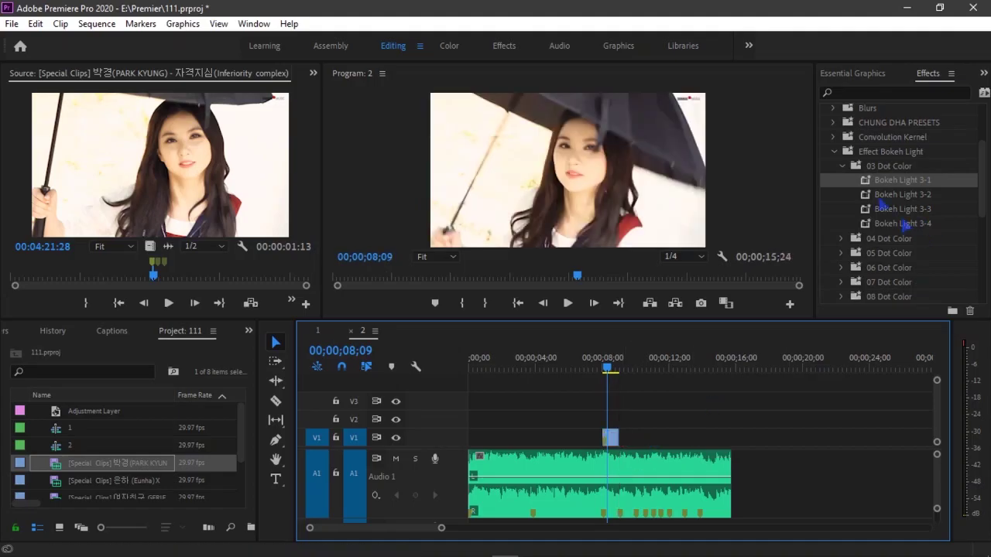
click(834, 151)
click(849, 93)
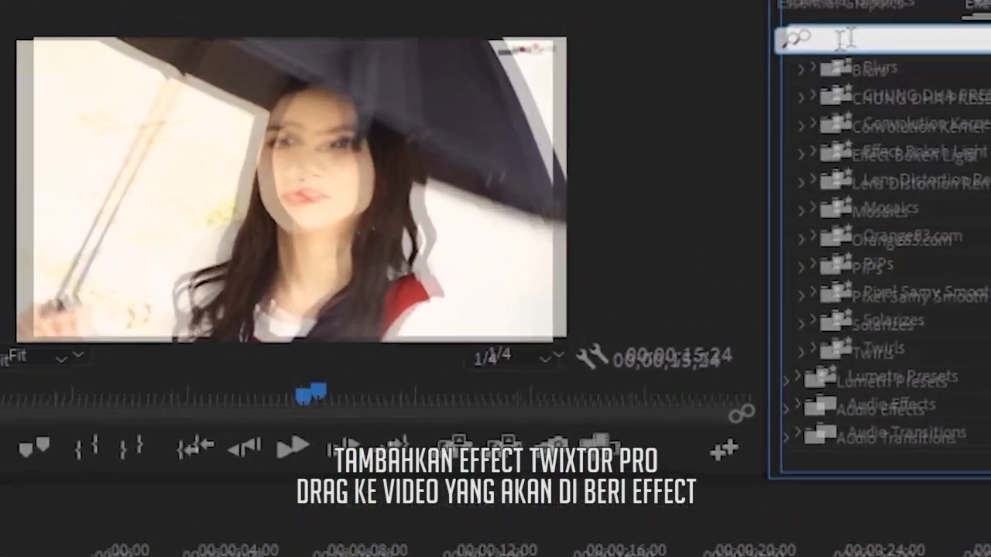
Find Twixtor Pro in the Effects search and apply it to the V1 clip.
text(twixto)
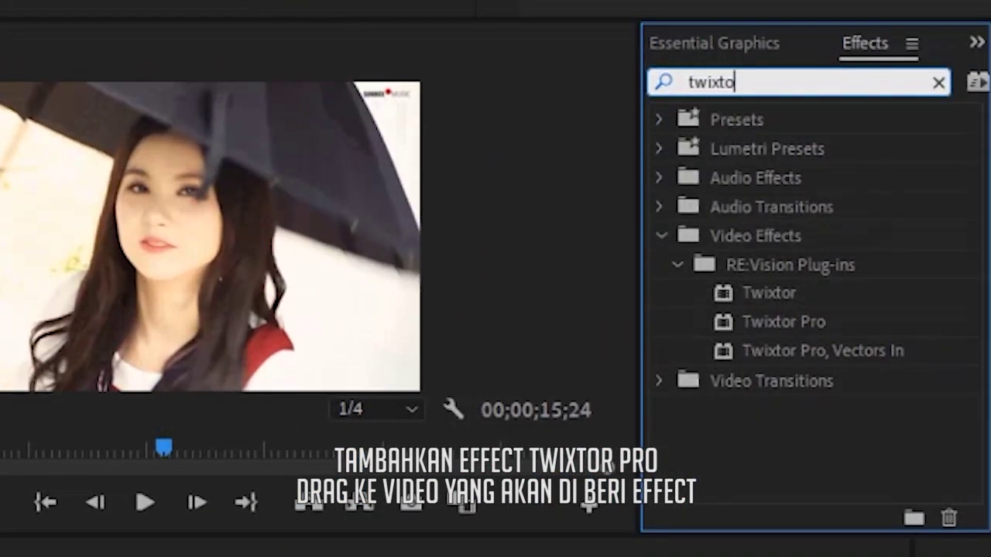
click(729, 326)
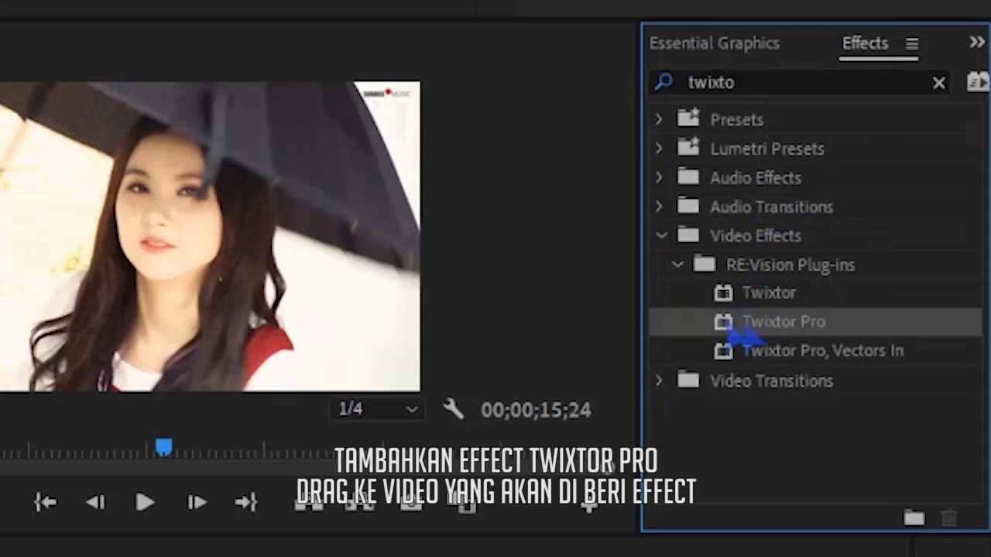
drag(728, 326, 523, 360)
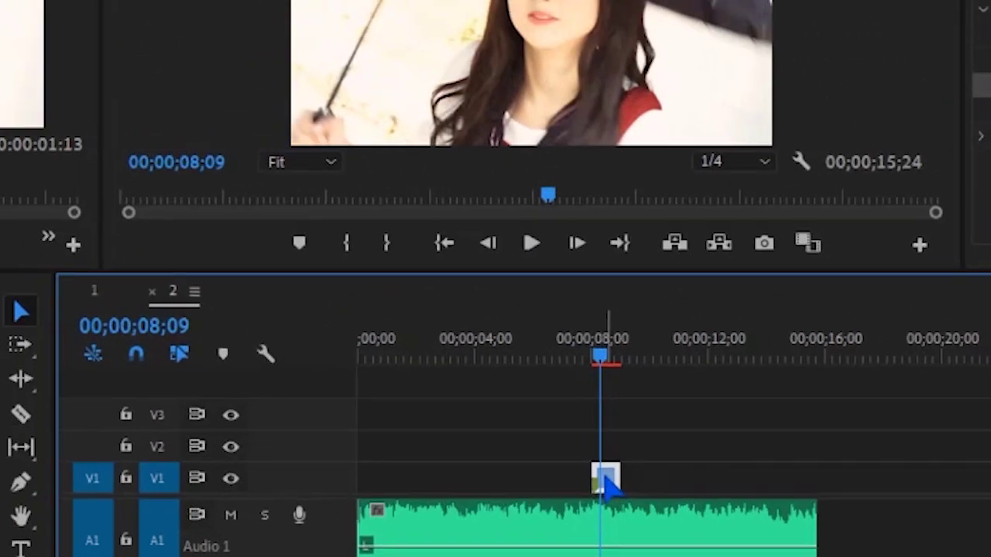
drag(605, 482, 605, 478)
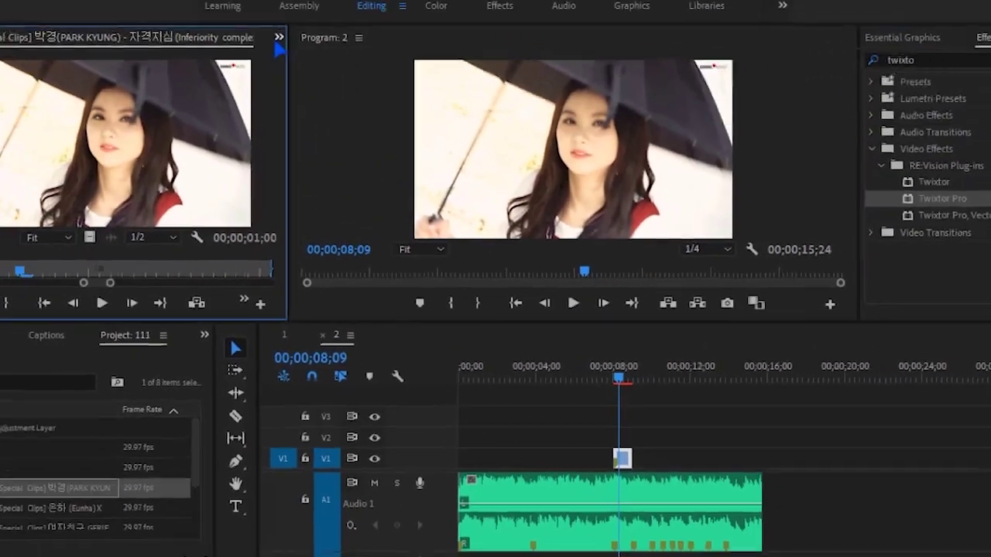
In Effect Controls, set Twixtor Pro's Image Prep to Contrast/Edge Enhance.
click(306, 66)
click(342, 117)
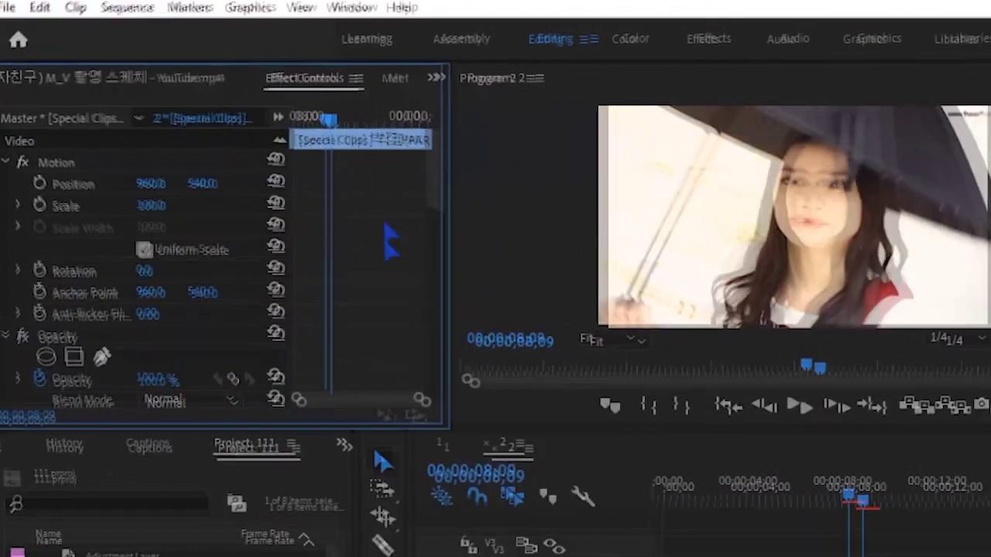
scroll(270, 175, down, 3)
scroll(547, 267, down, 5)
scroll(546, 267, down, 3)
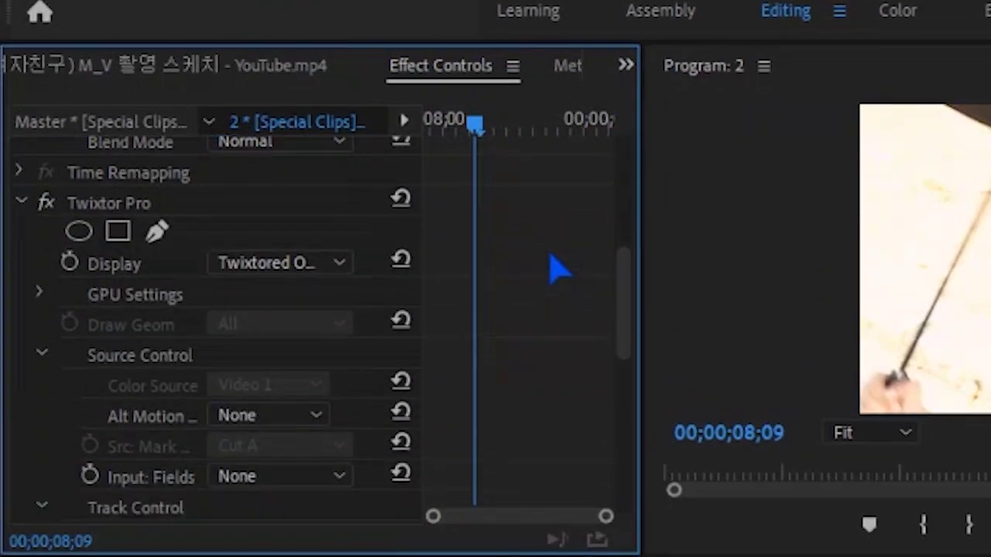
scroll(547, 267, down, 2)
scroll(546, 267, down, 2)
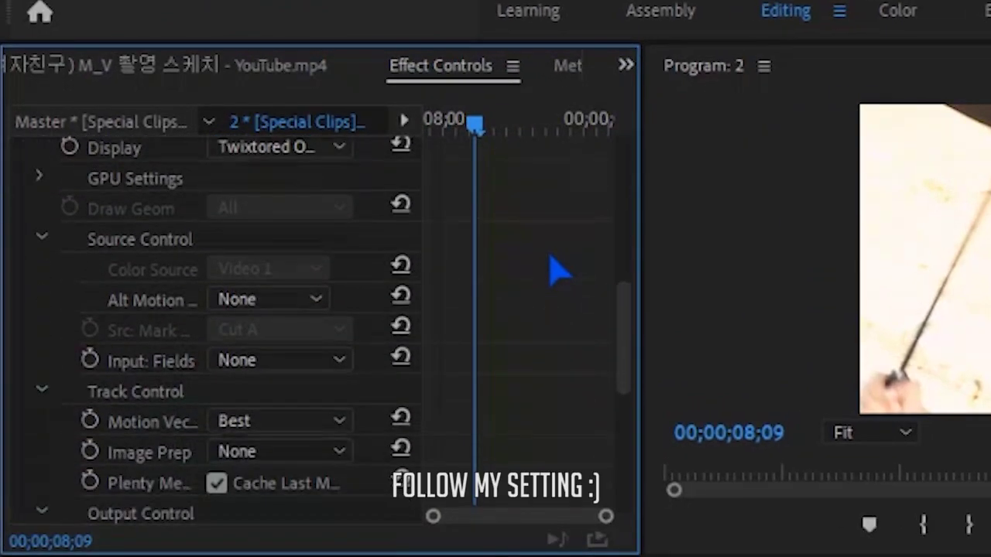
click(256, 451)
click(350, 512)
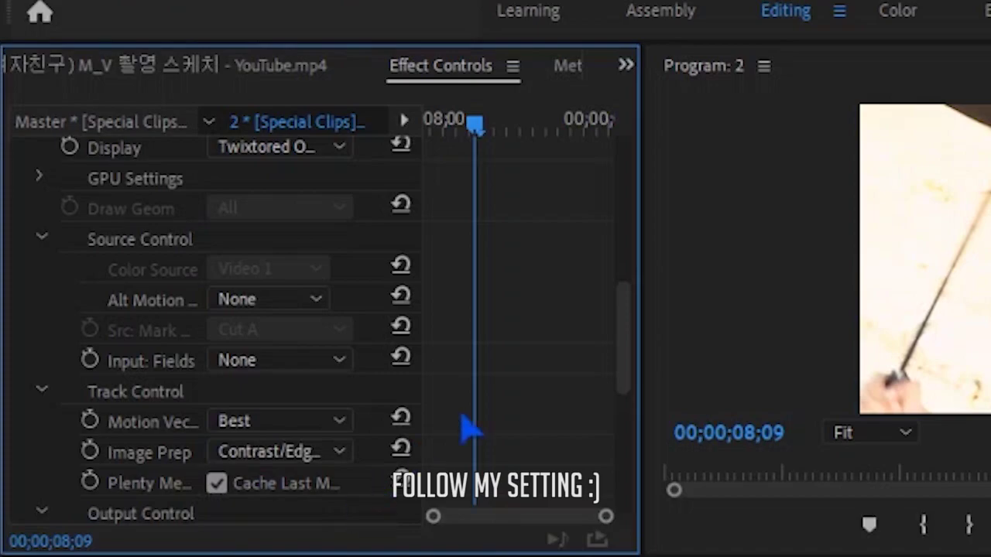
drag(624, 339, 650, 424)
Set Frame Interp to Motion Weighted Blend and Warping to Inverse w/ Smart Blend.
click(331, 380)
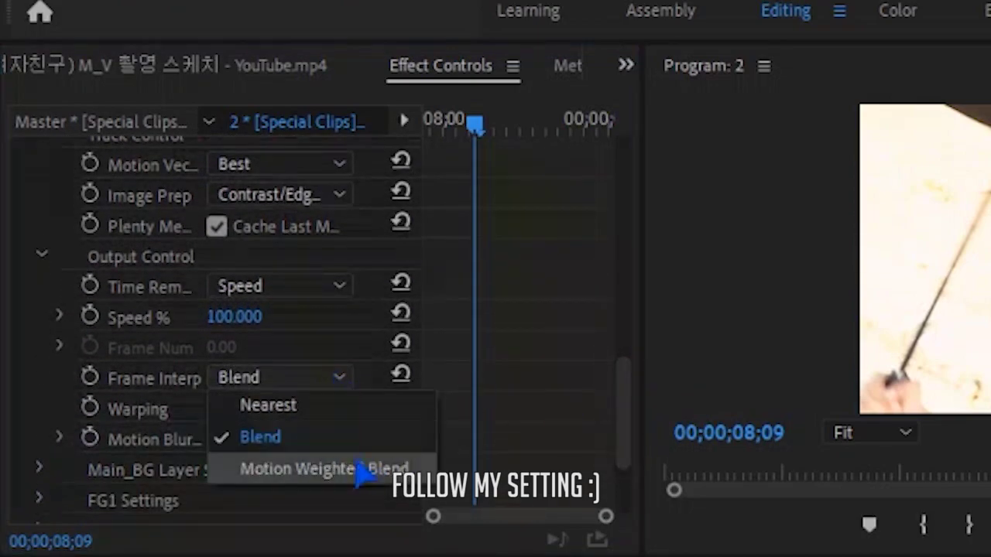
click(362, 469)
click(314, 408)
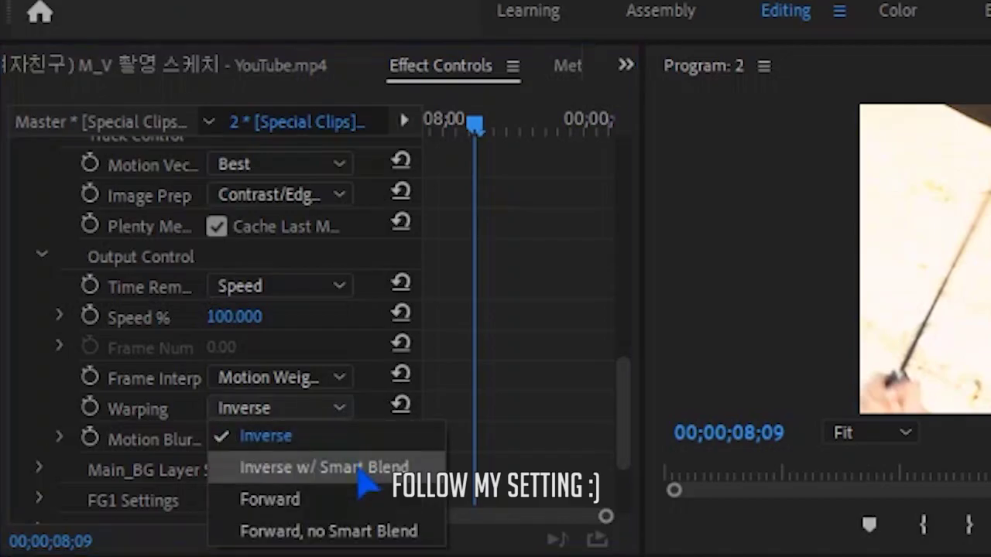
click(357, 469)
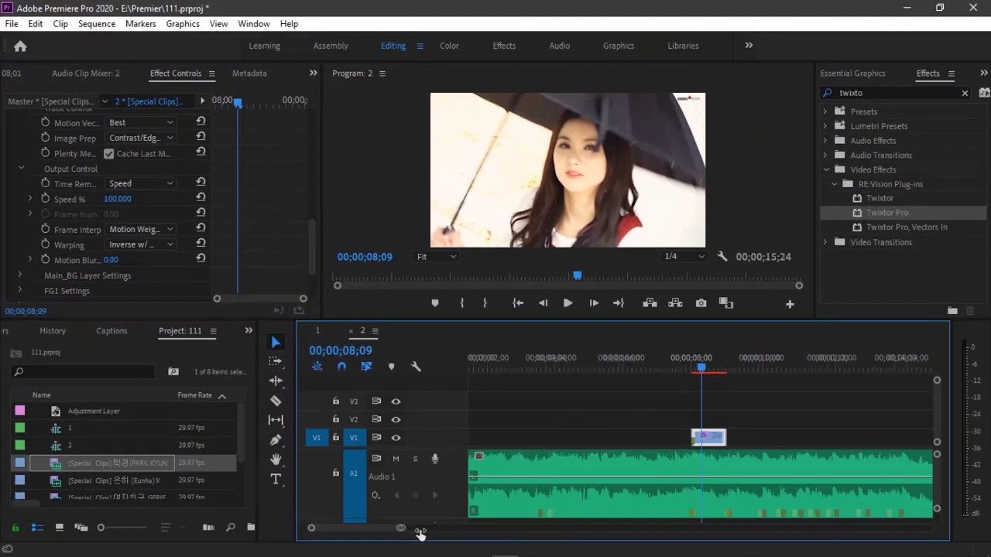
drag(420, 532, 409, 533)
Step frame by frame through the slowed clip around 08;01 to find its start.
click(683, 371)
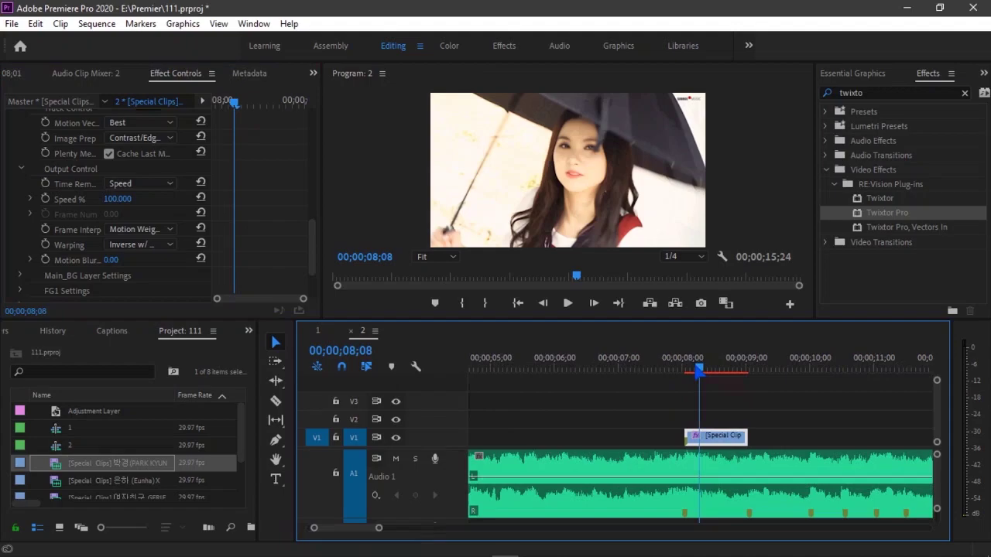
key(Right)
key(Right)
key(Right)
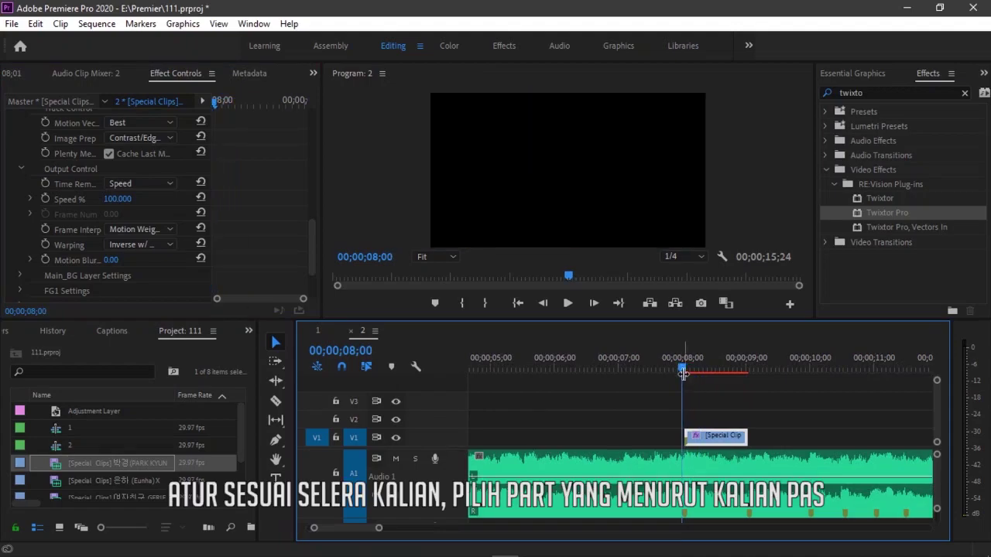
key(Left)
key(Left)
key(Left)
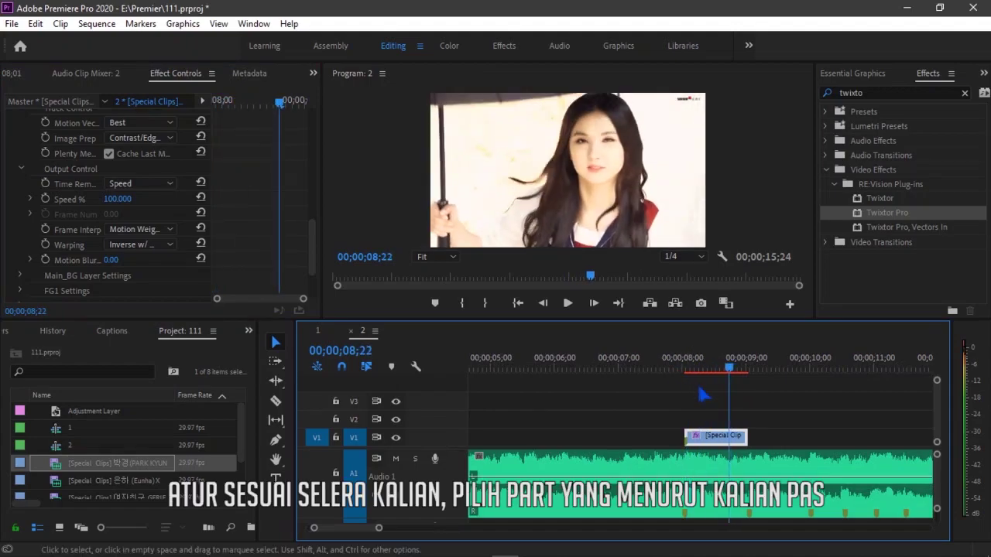
key(Up)
key(Right)
key(Right)
key(Right)
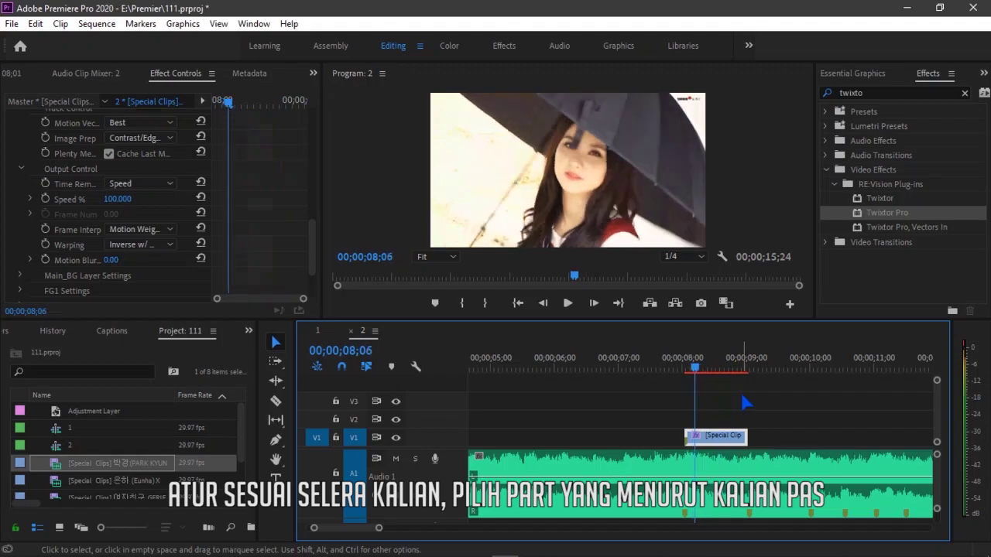
key(Left)
key(Left)
key(Left)
key(Right)
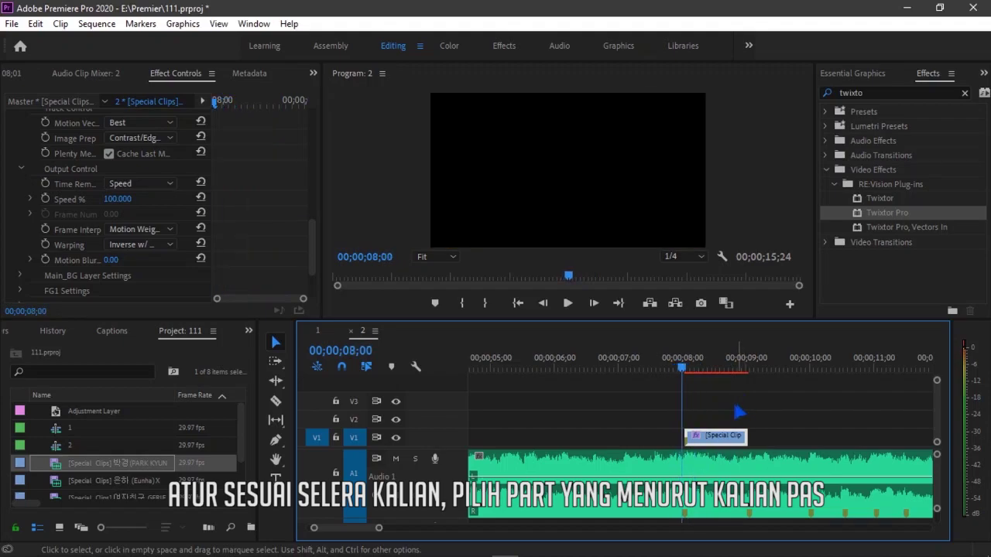
key(Right)
key(Right)
key(Right)
key(Right)
key(Right)
key(Right)
key(Right)
key(Right)
key(Right)
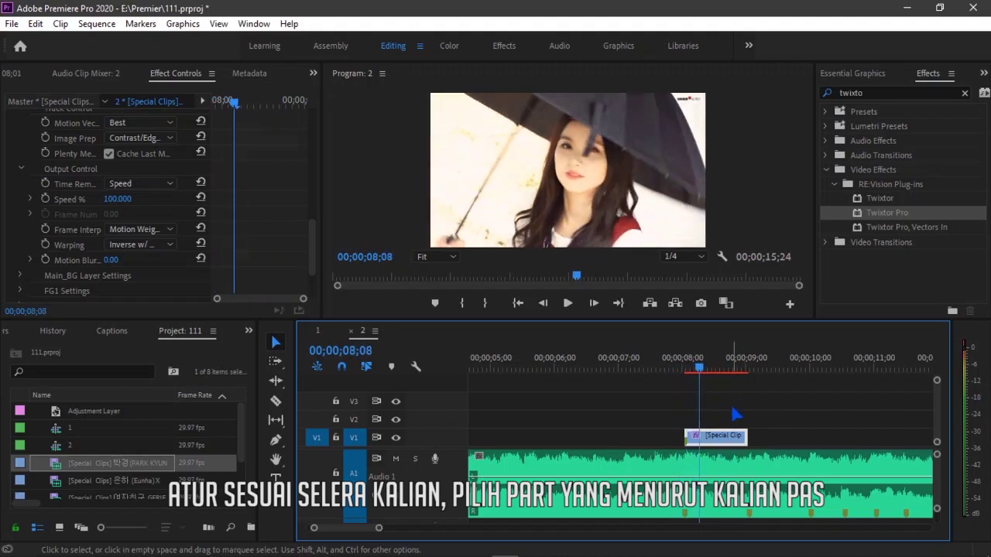
key(Right)
key(Right)
key(Right)
key(Right)
key(Right)
key(Right)
key(Right)
click(678, 368)
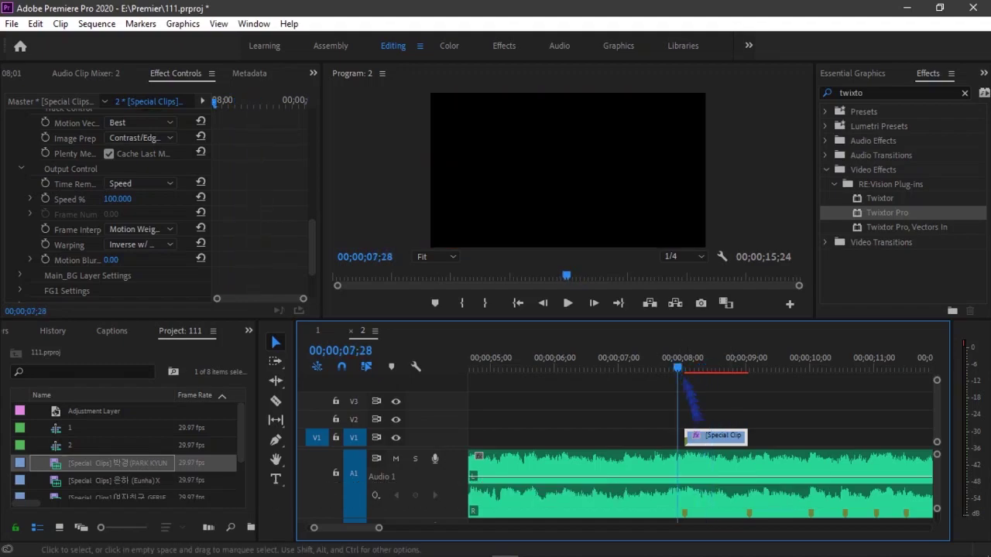
Extend the clip's head and slide it slightly later on V1 to start near 00;00;08;01.
drag(685, 435, 644, 436)
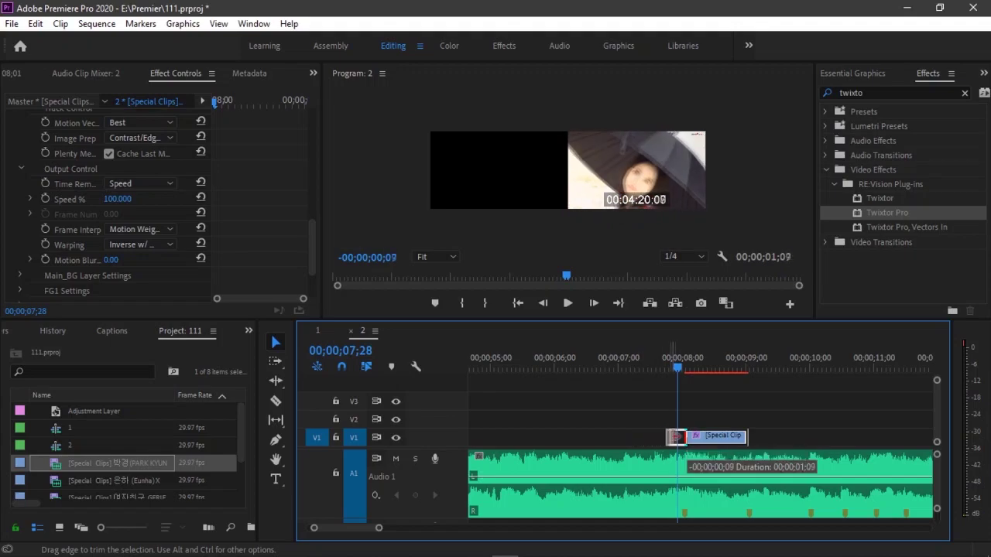
drag(644, 435, 670, 436)
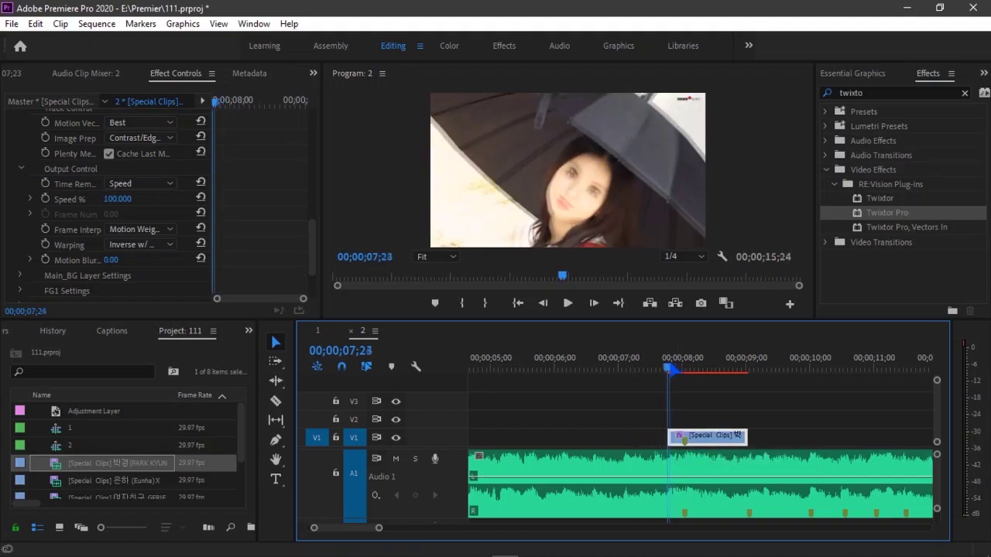
click(690, 375)
drag(690, 375, 667, 375)
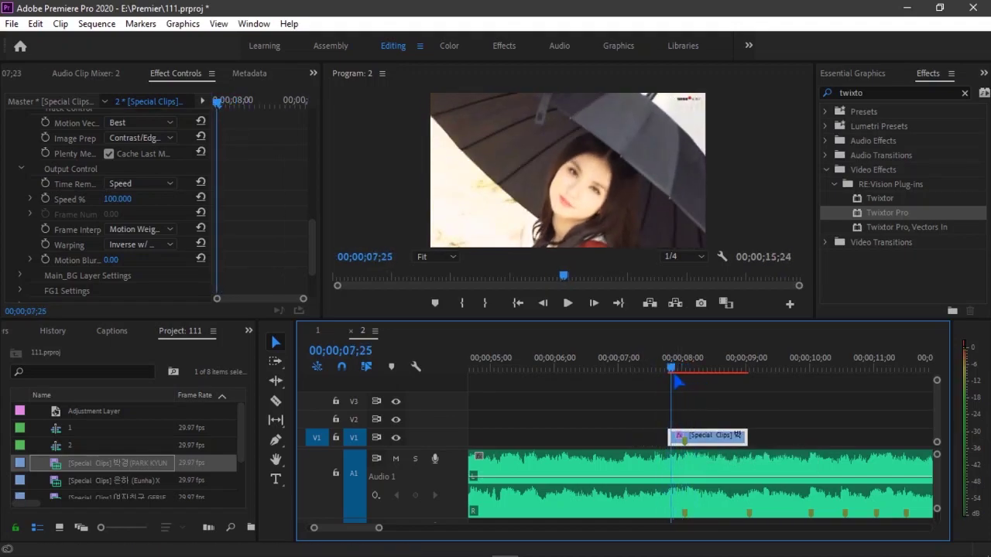
drag(697, 437, 712, 437)
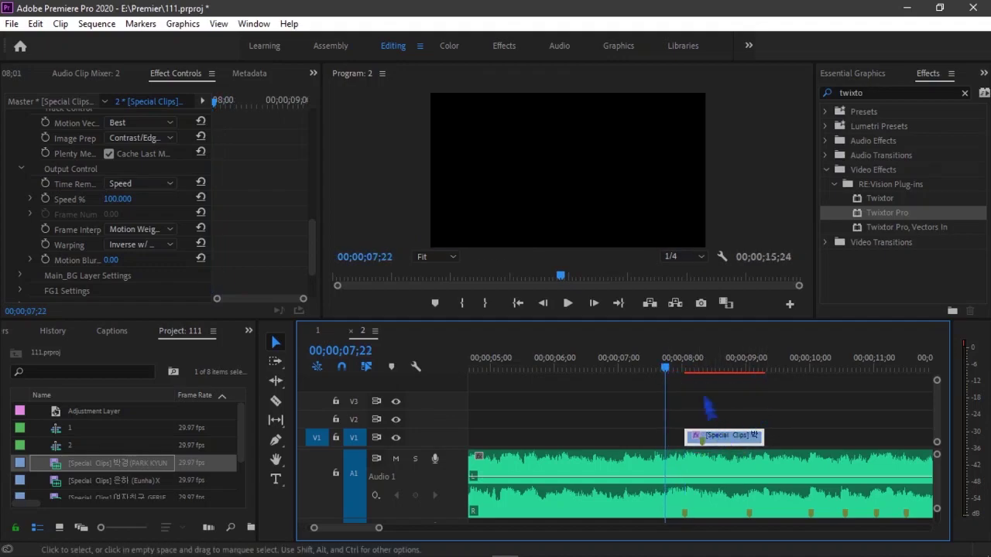
drag(676, 370, 684, 370)
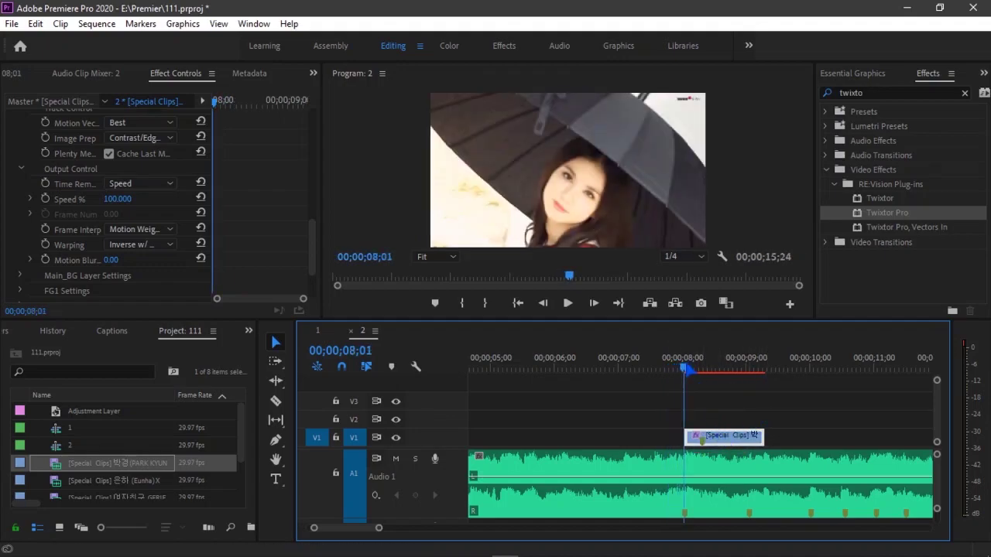
Keyframe Twixtor Speed % at 100 on the clip's first frame and 20 at 00;00;08;06.
click(45, 199)
key(Right)
key(Right)
key(Right)
key(Right)
key(Right)
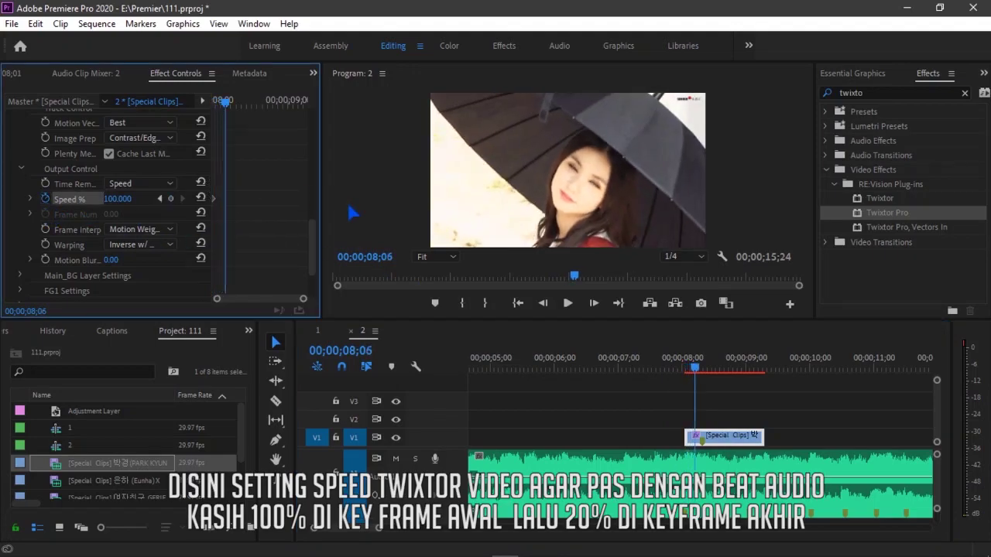
key(Left)
key(Left)
key(Left)
key(Left)
key(Left)
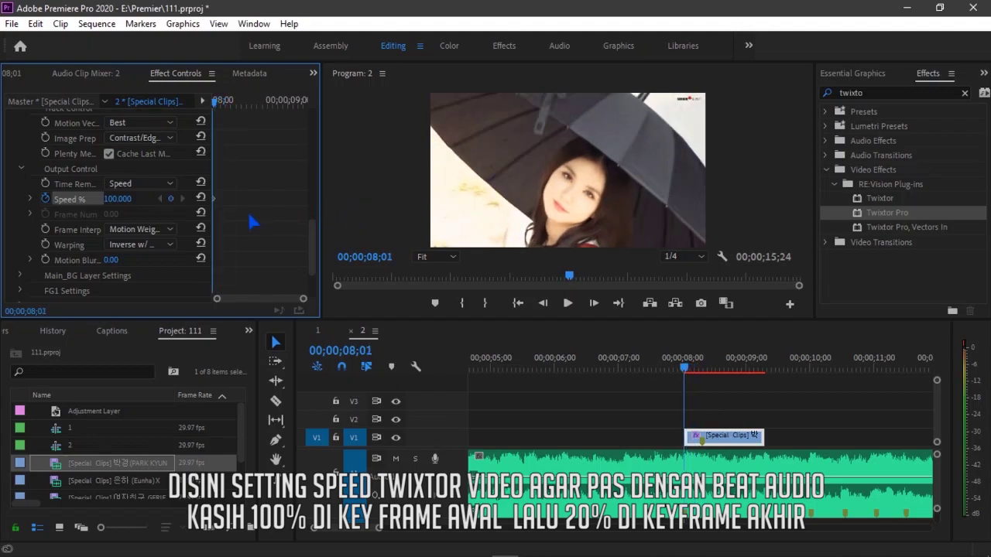
key(Right)
key(Right)
key(Right)
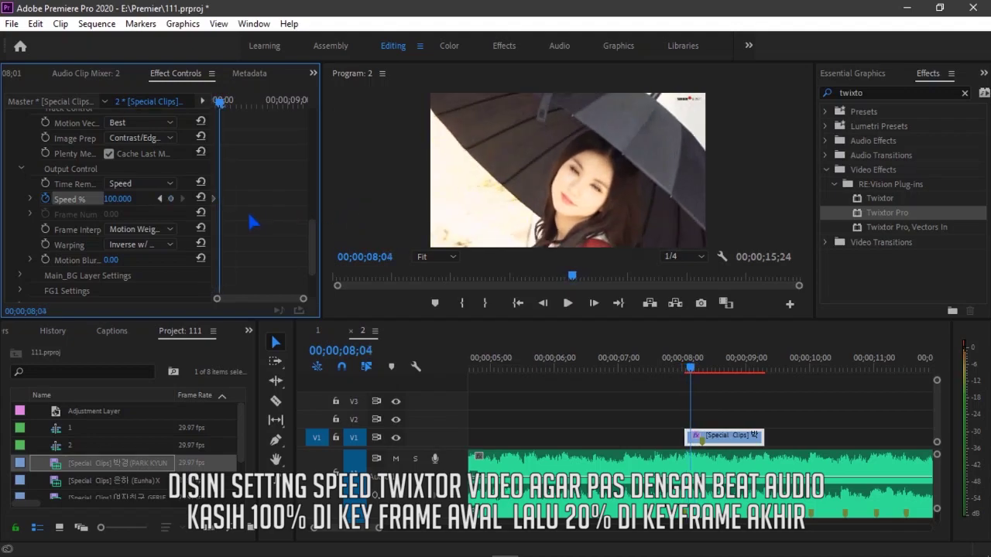
key(Right)
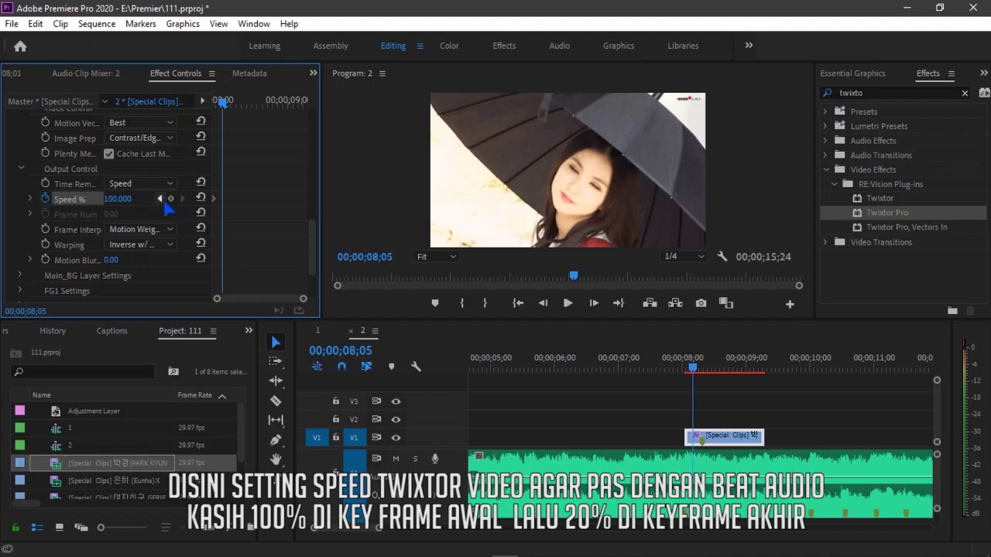
key(Right)
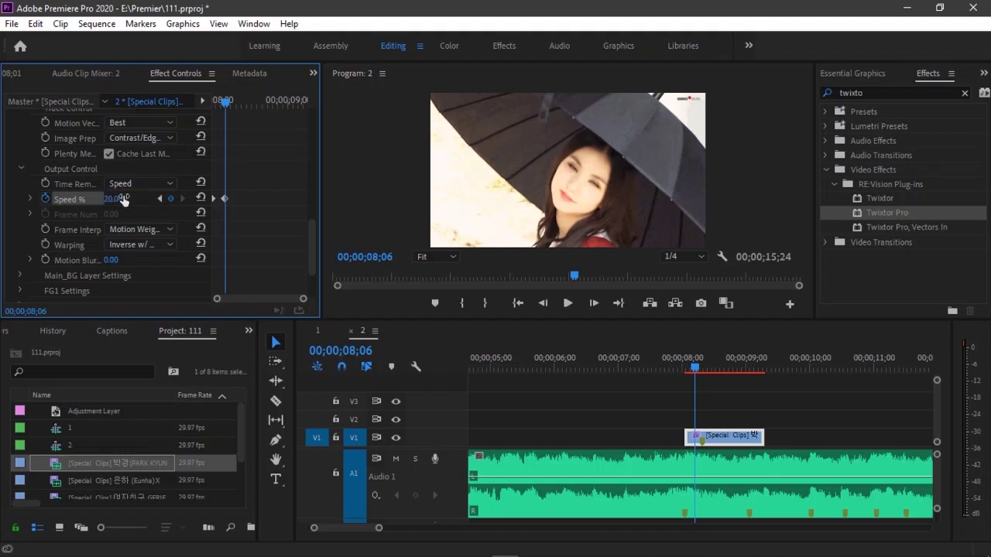
key(Right)
key(Right)
key(Right)
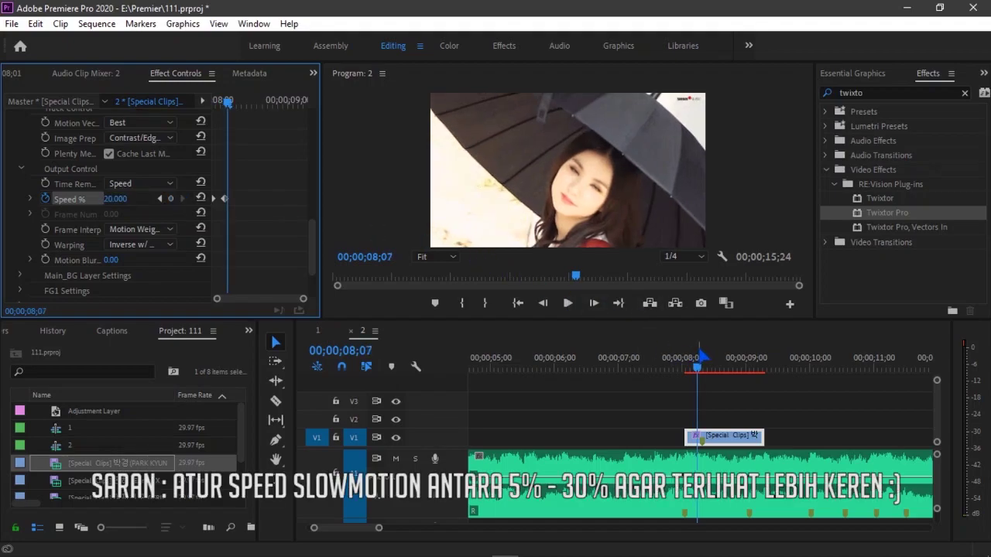
key(Right)
key(Right)
key(Right)
key(Right)
key(Right)
key(Right)
key(Right)
key(Right)
key(Right)
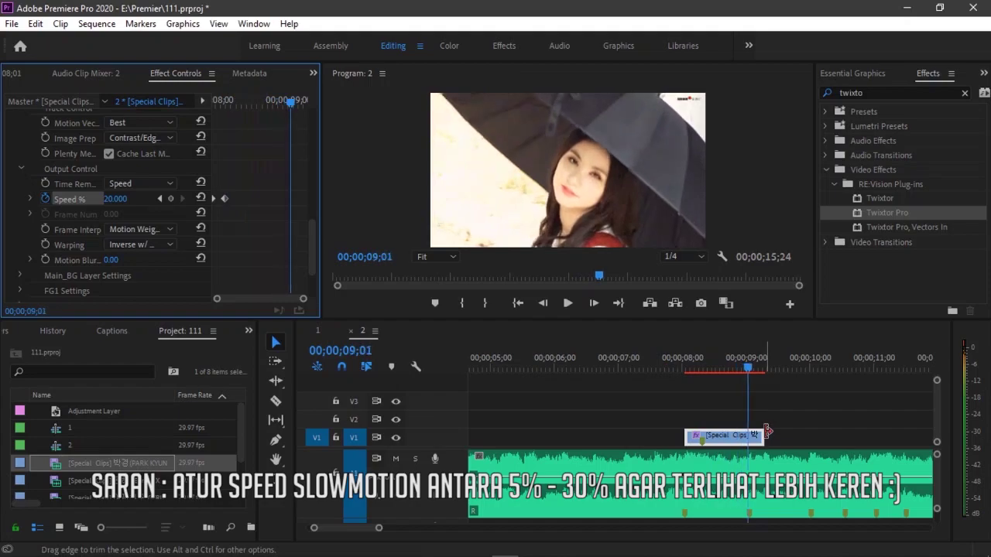
Trim the clip's end back, recheck it, then extend it to a 00;00;01;06 duration.
drag(768, 434, 754, 432)
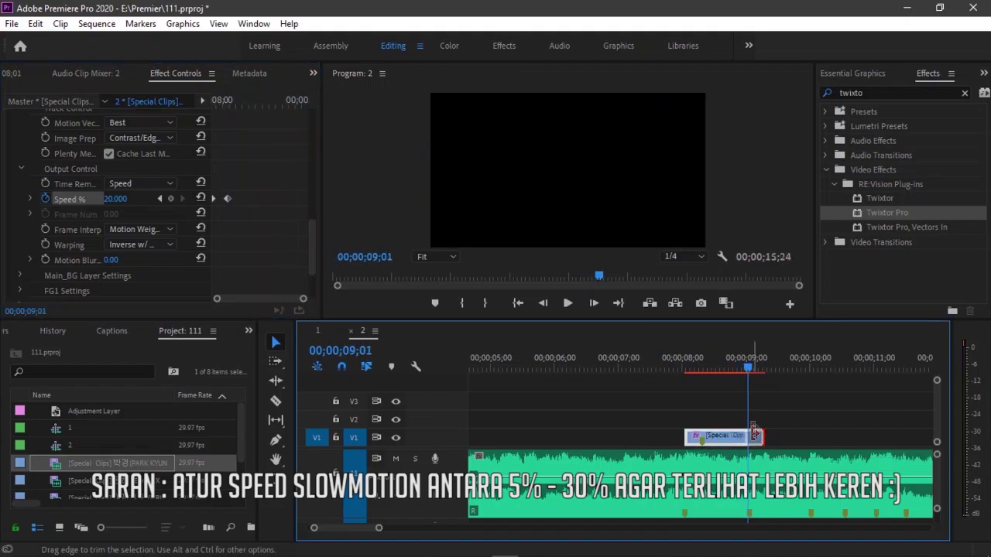
click(800, 372)
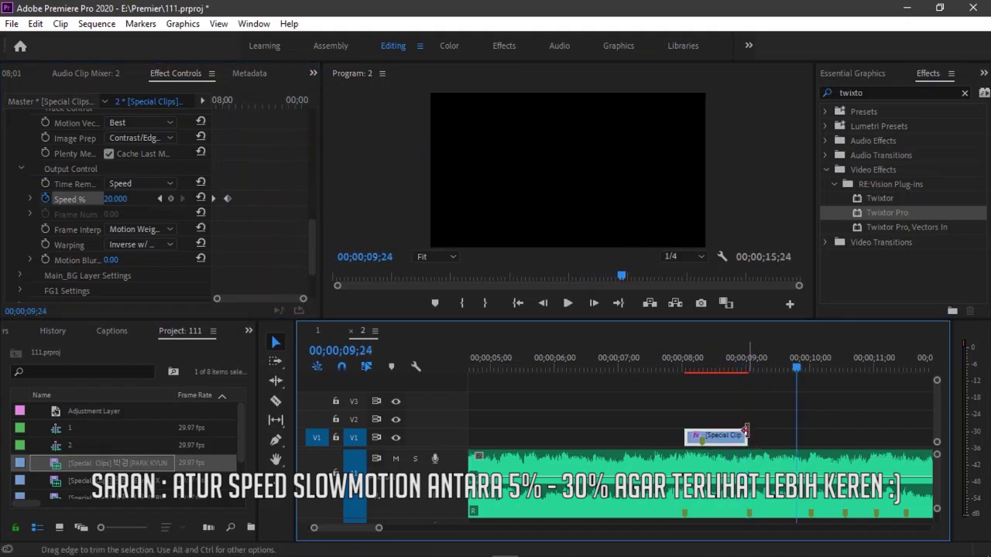
mouse_move(747, 370)
mouse_down()
mouse_move(666, 367)
mouse_move(714, 369)
mouse_up()
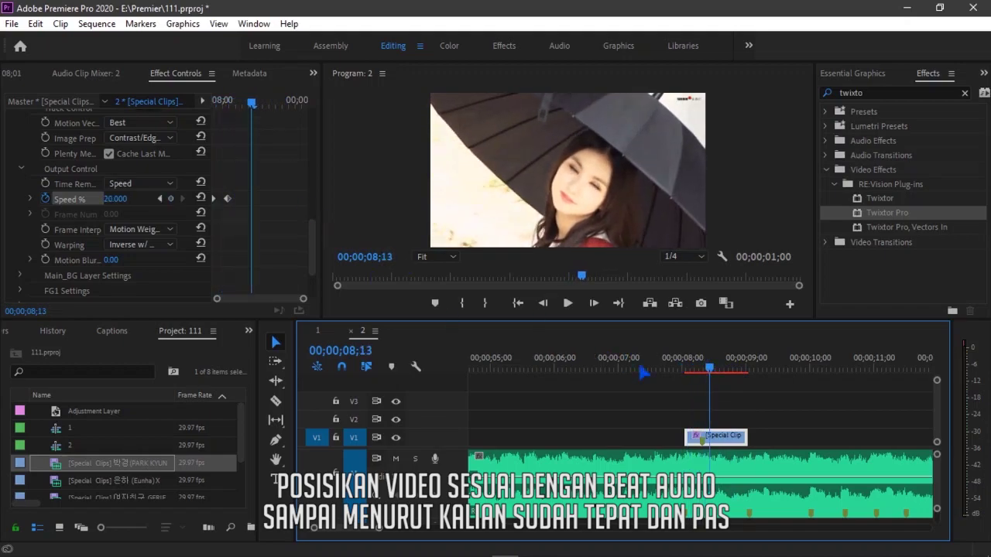
drag(755, 432, 760, 433)
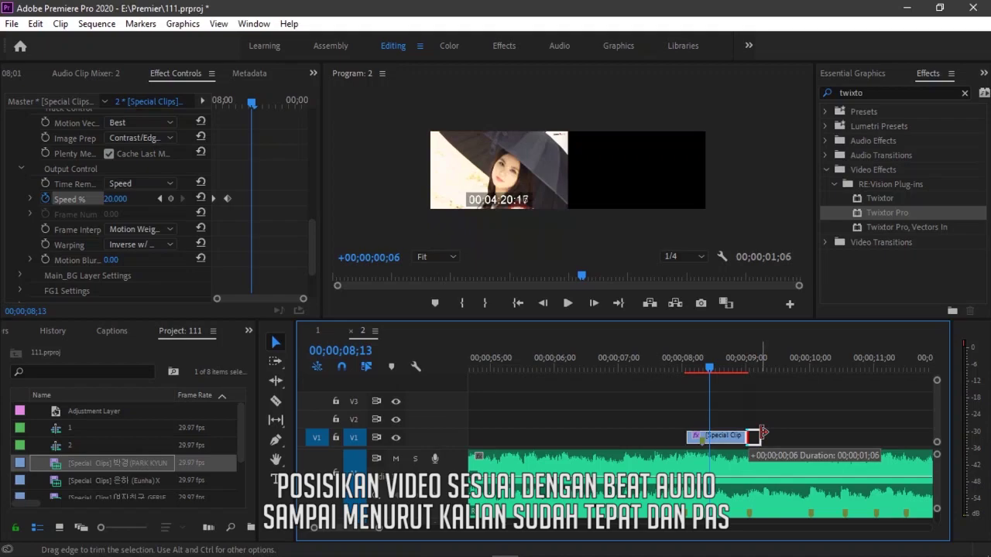
click(241, 226)
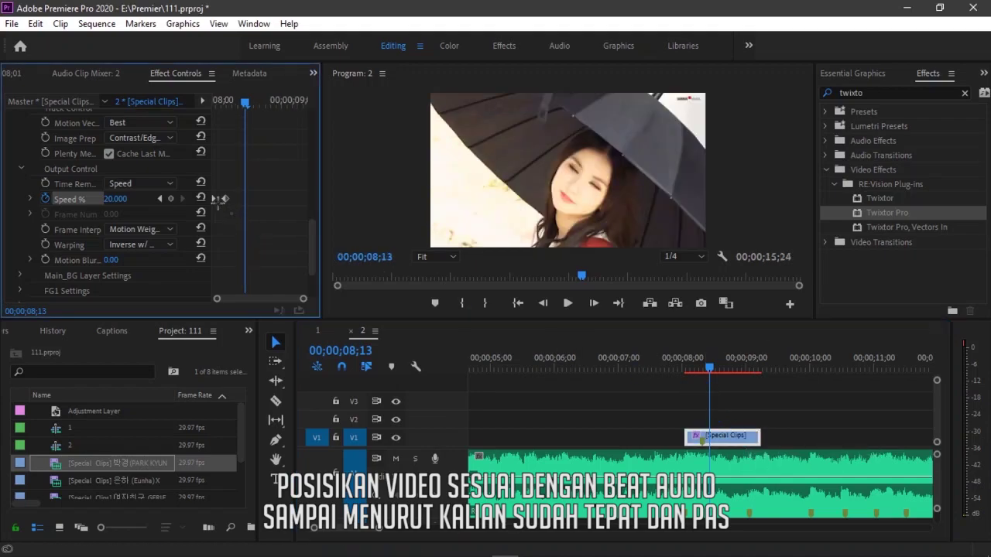
Move the 20% Speed keyframe slightly later and play back the speed ramp.
drag(227, 200, 234, 200)
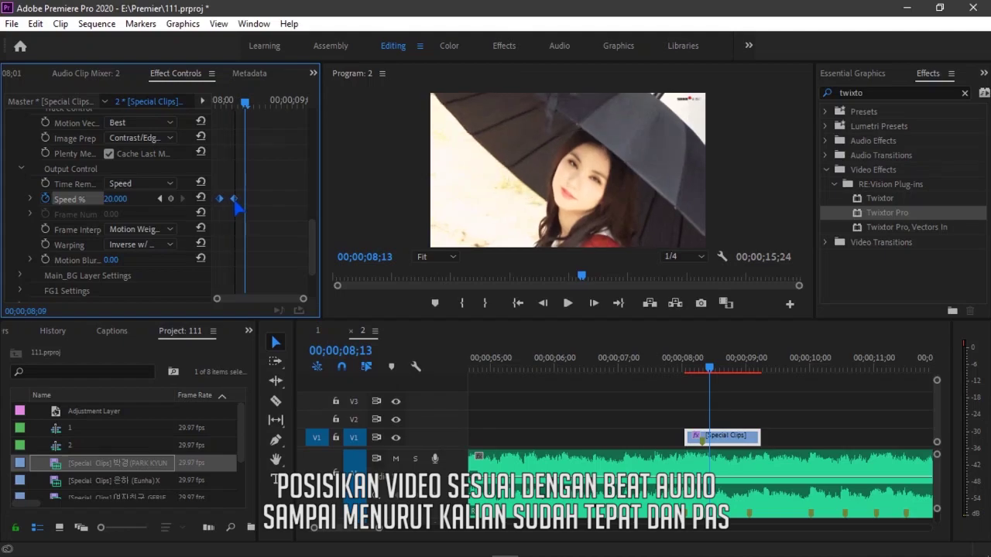
click(712, 376)
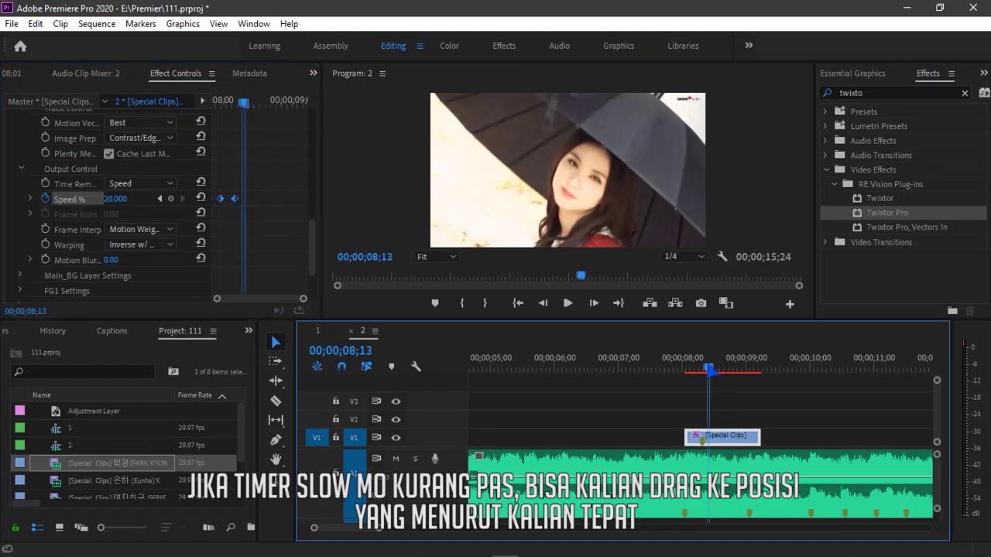
key(Left)
key(Left)
key(Left)
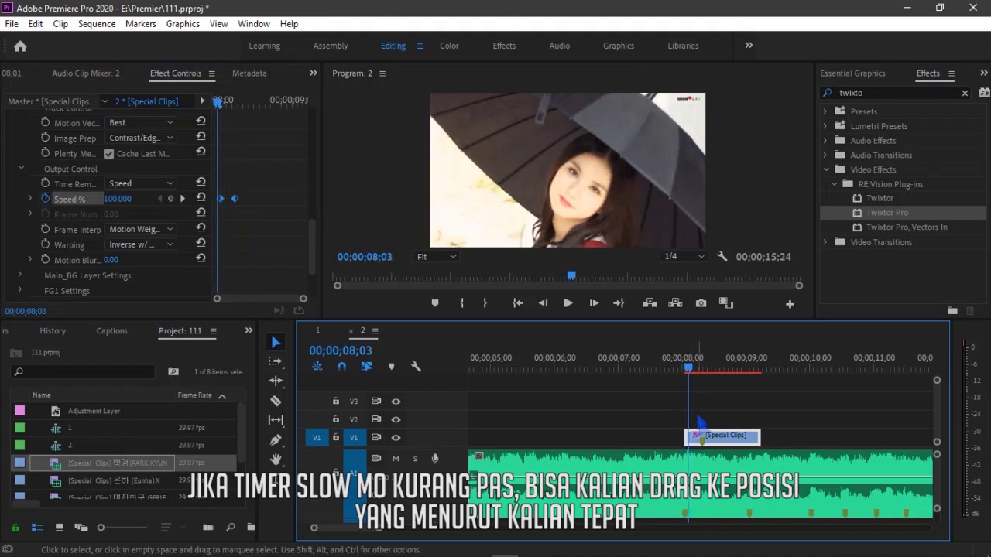
click(238, 206)
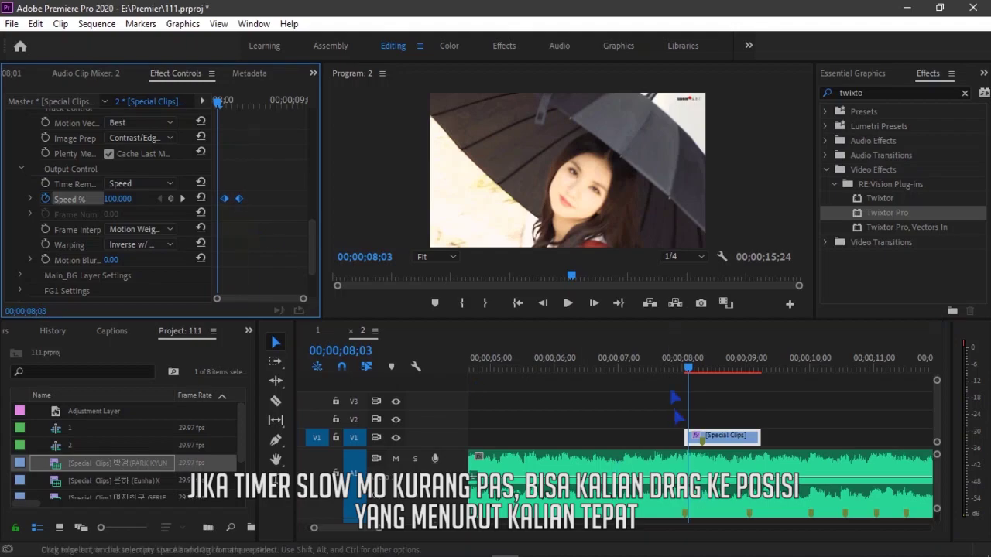
drag(688, 364, 678, 363)
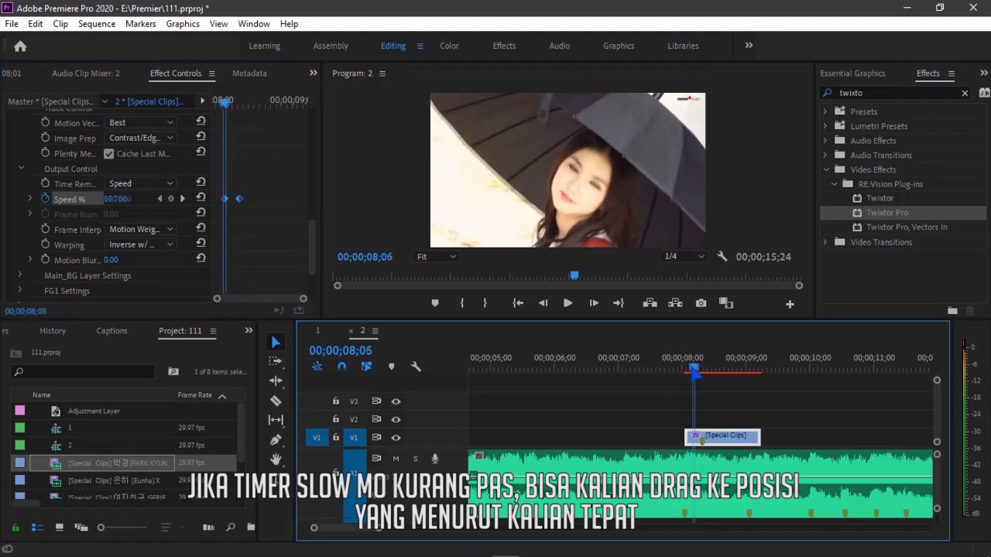
key(space)
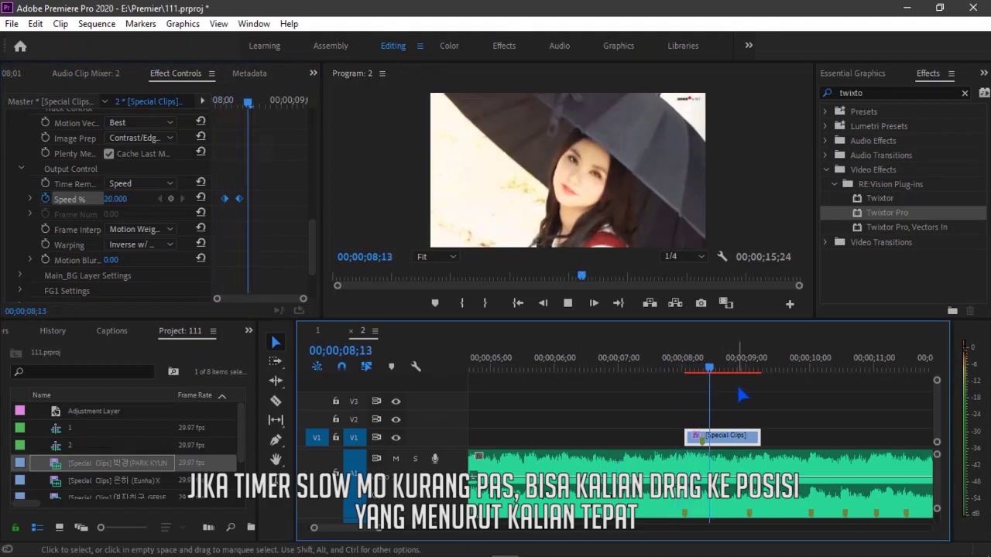
drag(741, 363, 689, 362)
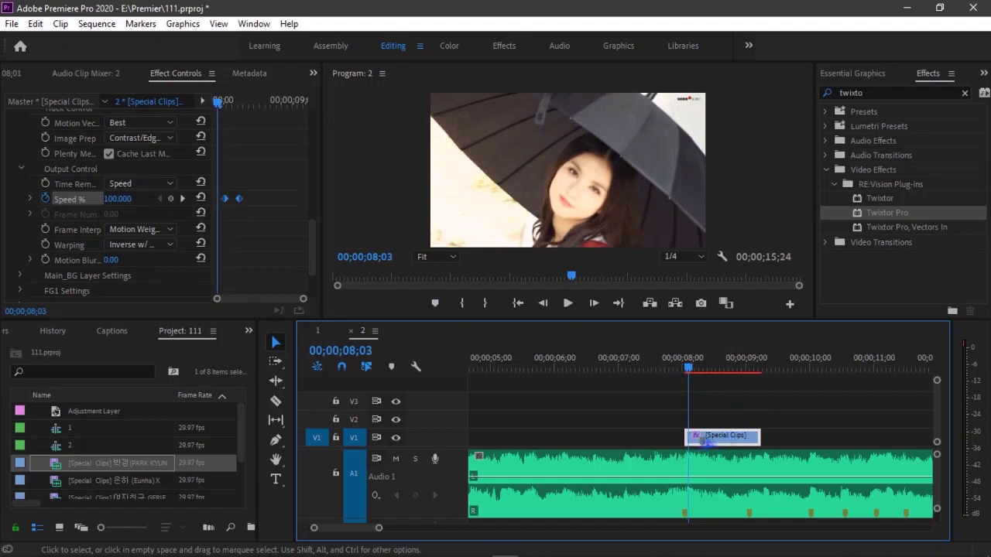
Trim the Twixtor clip to run from 00;00;08;03 to 00;00;09;01 and preview it.
drag(684, 438, 689, 437)
drag(728, 441, 725, 440)
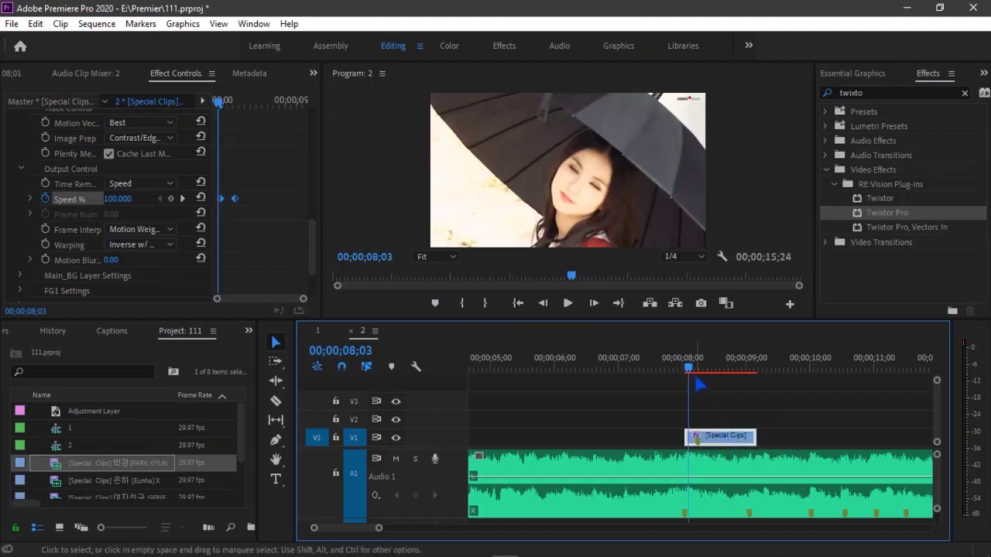
drag(690, 371, 751, 373)
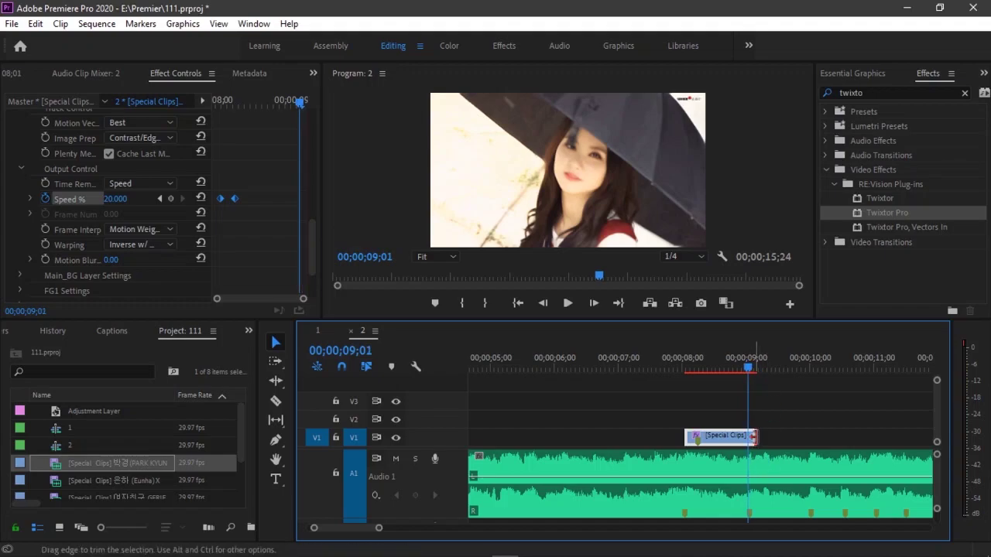
drag(751, 435, 748, 436)
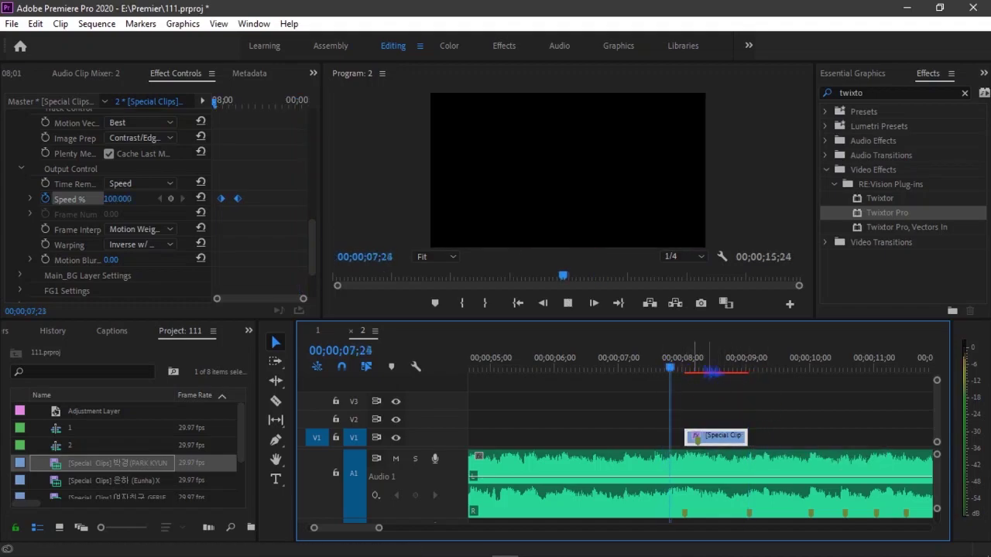
click(670, 365)
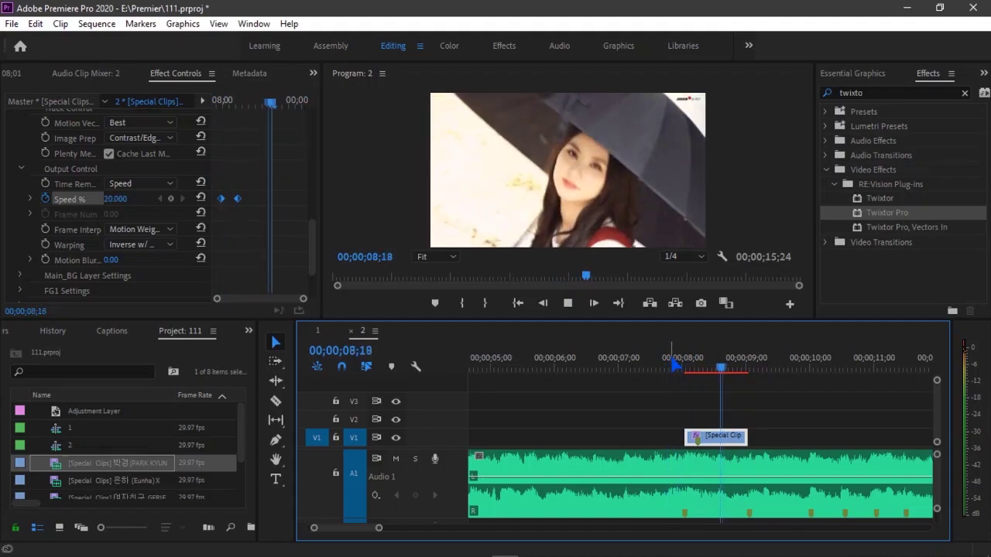
key(space)
double_click(62, 464)
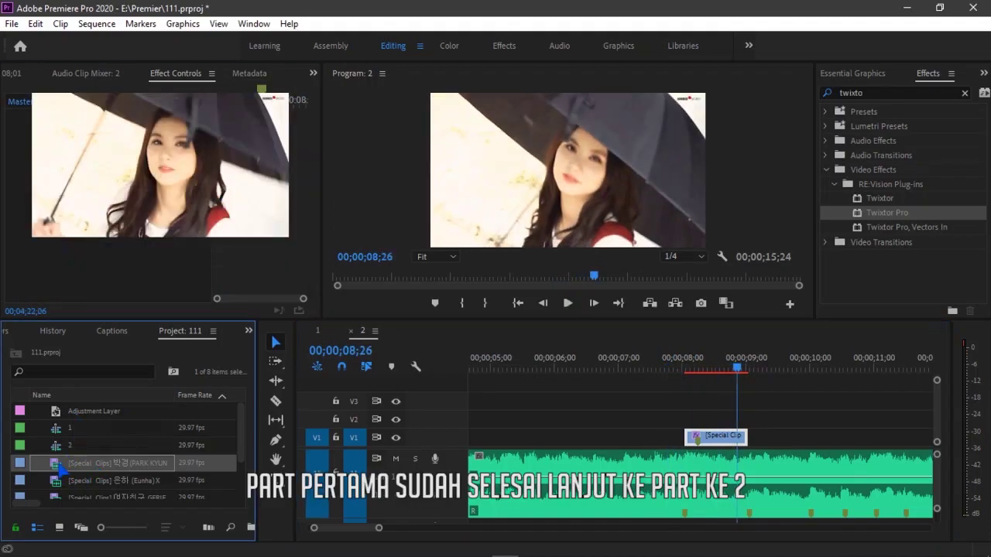
Scrub the Special Clips source footage and mark a 21-frame In/Out section.
drag(158, 271, 156, 279)
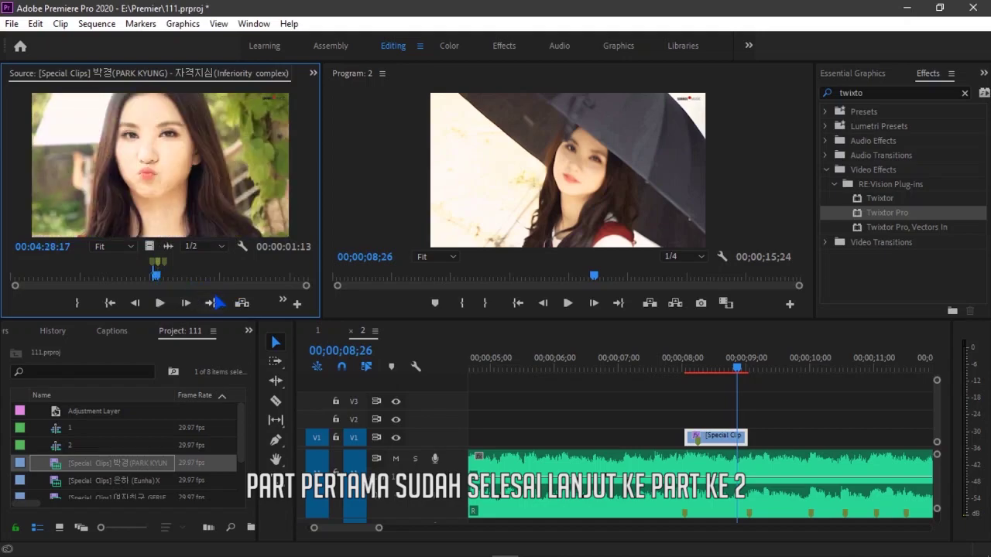
key(j)
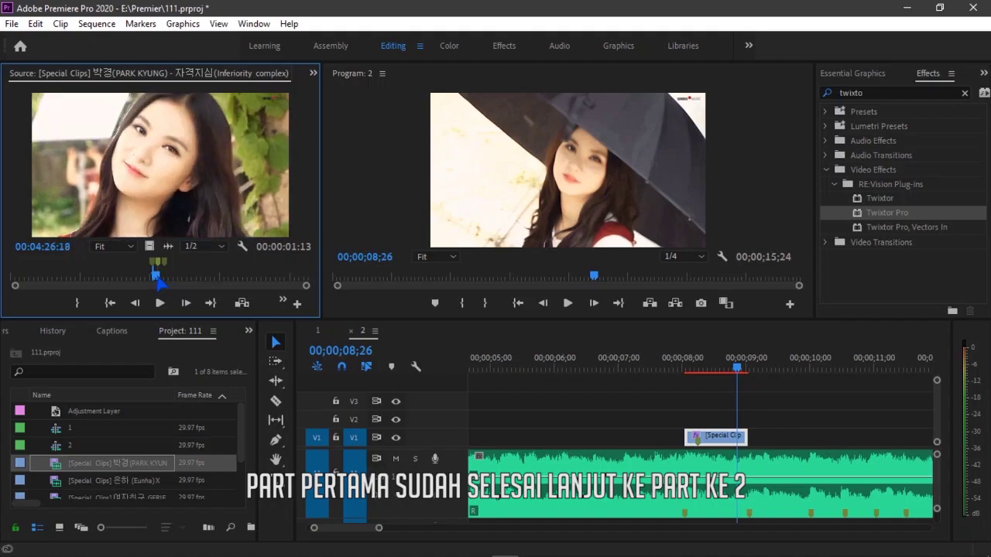
drag(159, 281, 155, 281)
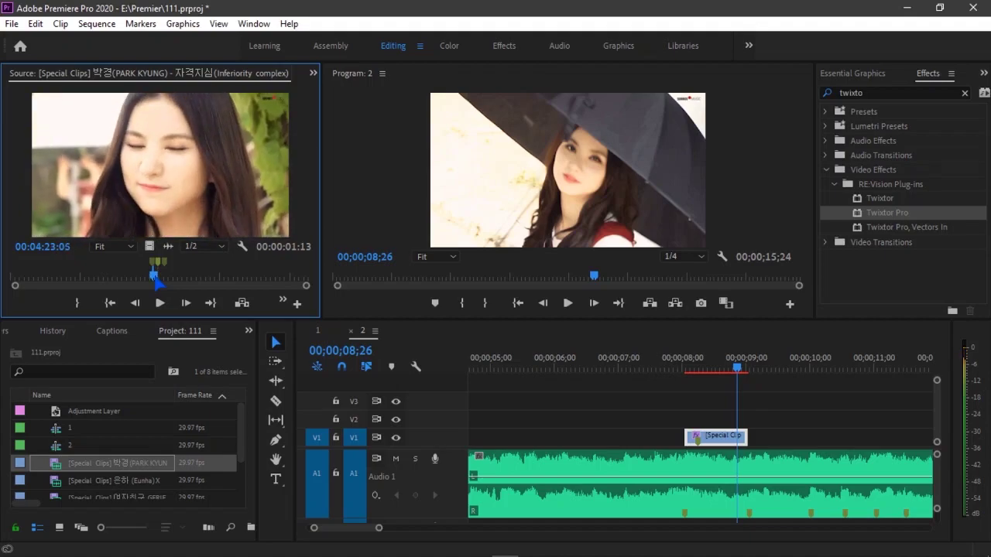
key(Left)
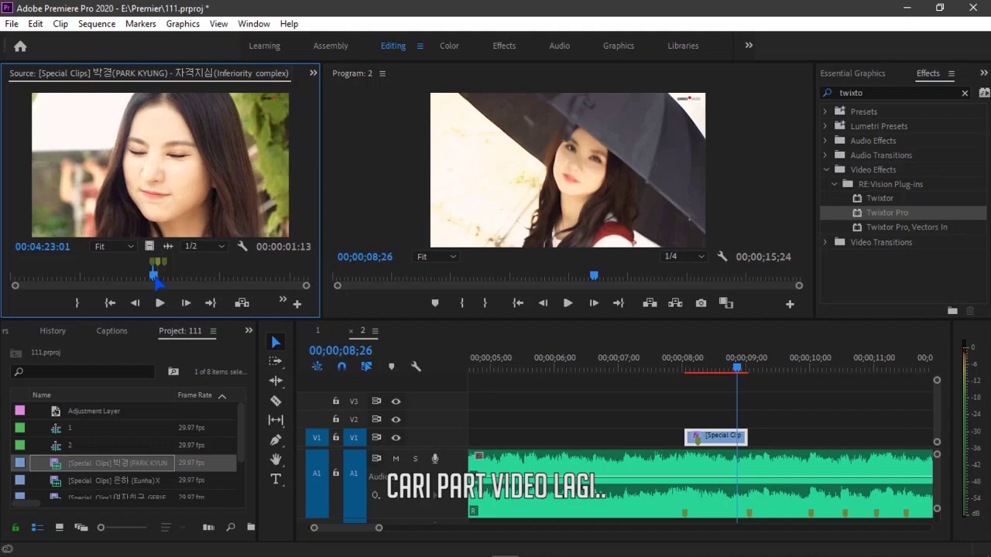
key(Right)
key(Right)
key(Right)
key(Right)
key(Right)
key(Right)
key(Right)
key(Right)
key(Right)
key(Right)
key(Left)
key(Left)
key(Left)
key(Left)
key(Left)
key(Left)
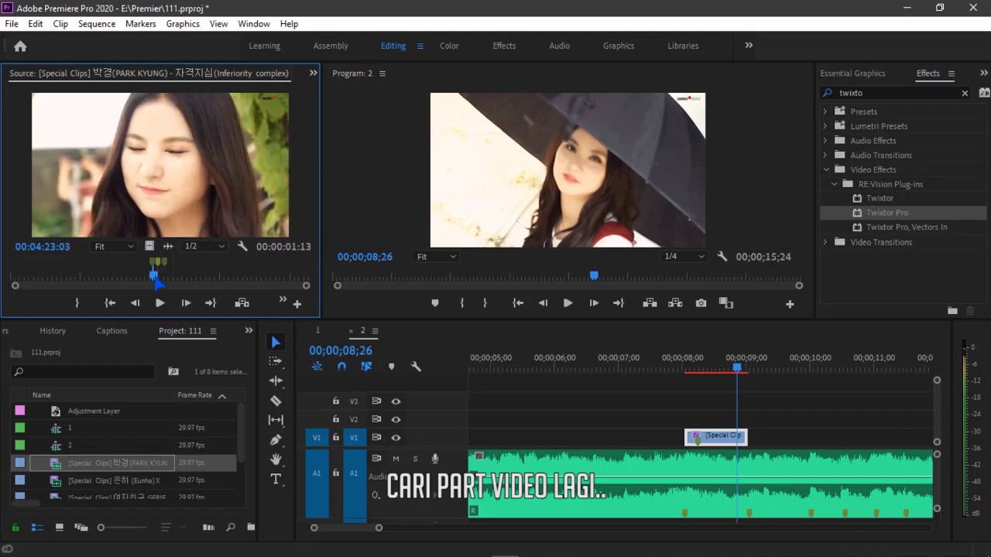
key(Left)
key(i)
key(Right)
key(Right)
key(Right)
key(Right)
key(Right)
key(Right)
key(Right)
key(Right)
key(Right)
key(Right)
key(Right)
key(Right)
key(Right)
key(Right)
key(Right)
key(o)
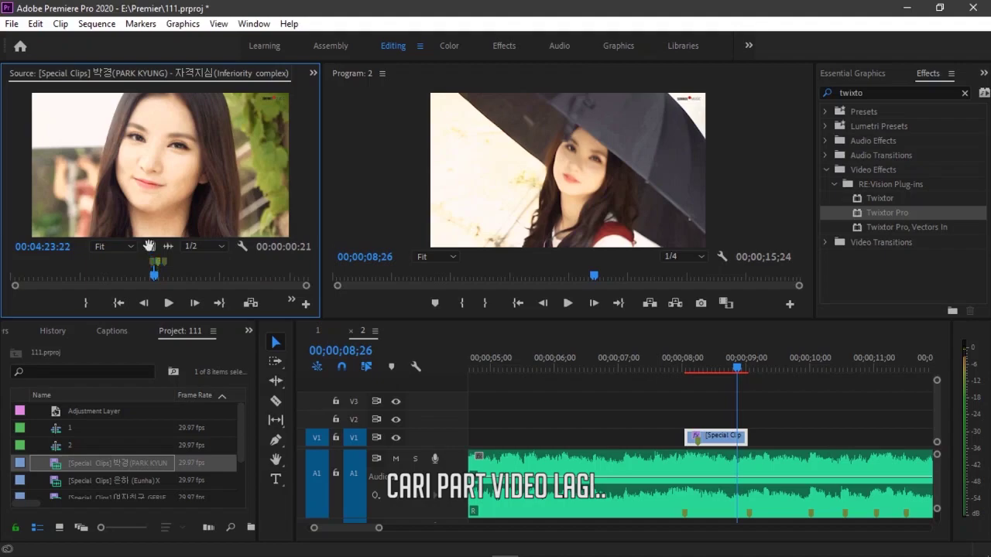
drag(149, 247, 797, 440)
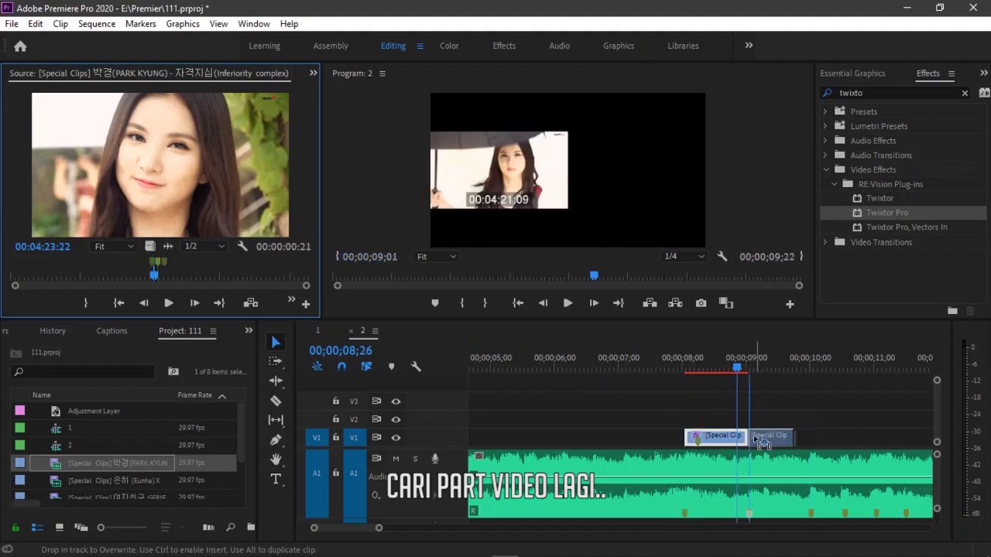
Place the marked footage right after the first V1 clip and apply Twixtor Pro to it.
drag(797, 440, 801, 446)
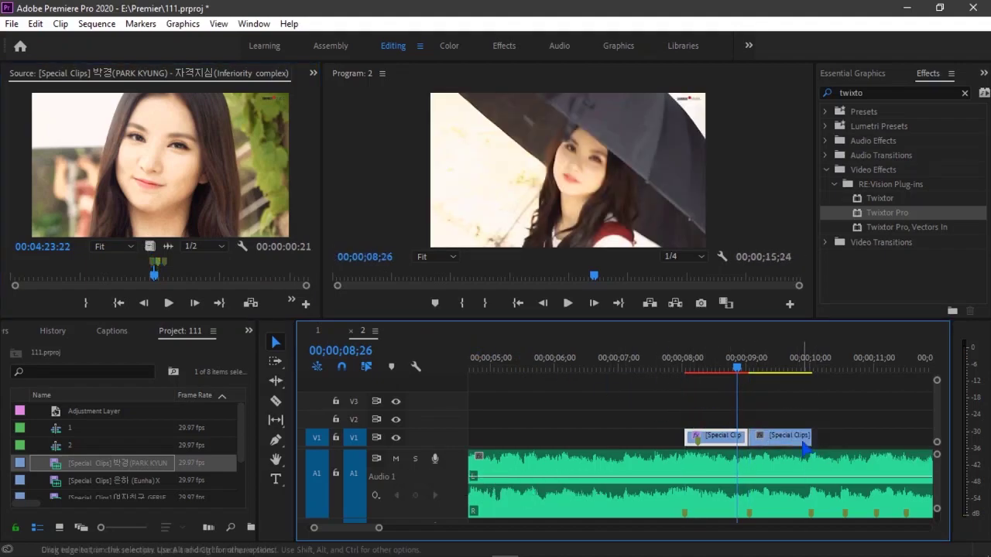
drag(858, 222, 799, 331)
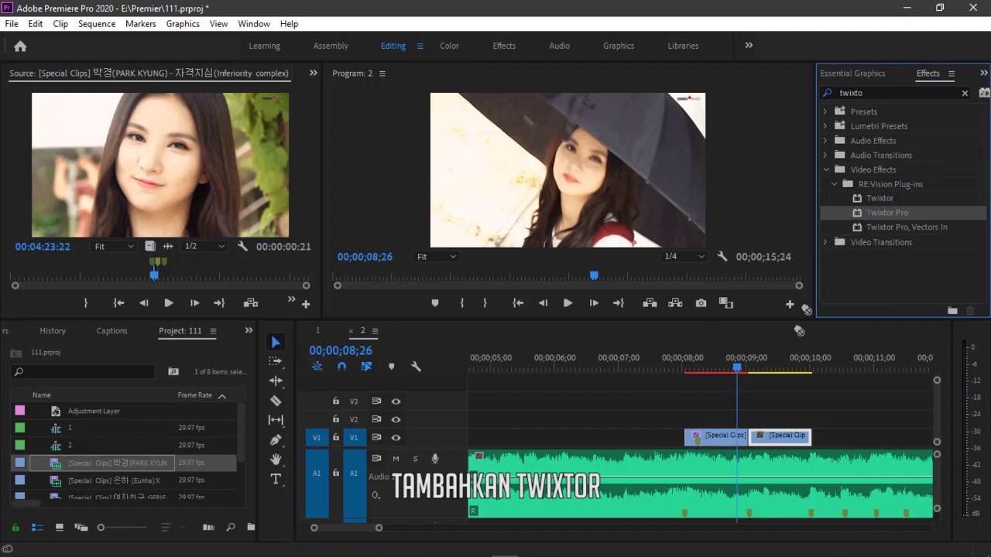
drag(780, 441, 772, 441)
double_click(772, 441)
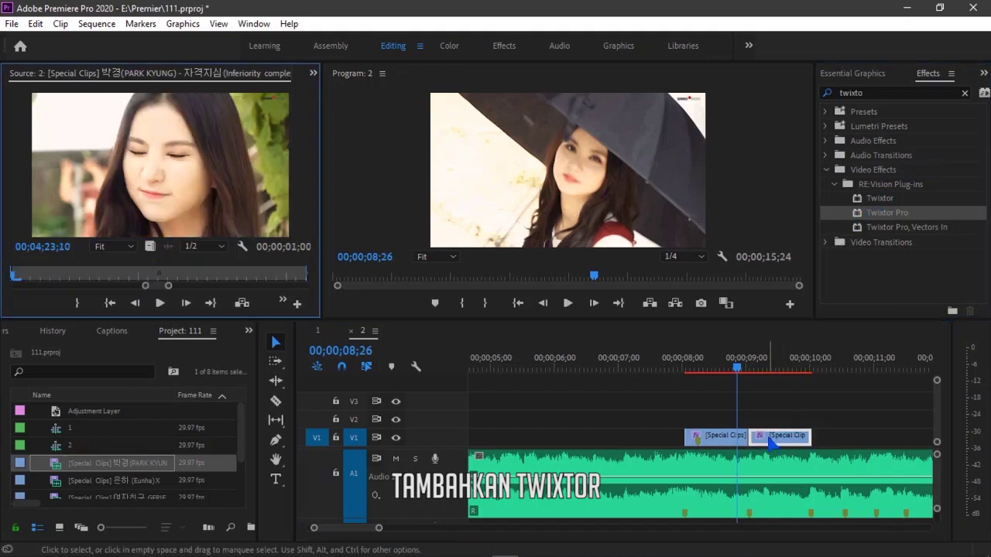
click(313, 74)
click(345, 121)
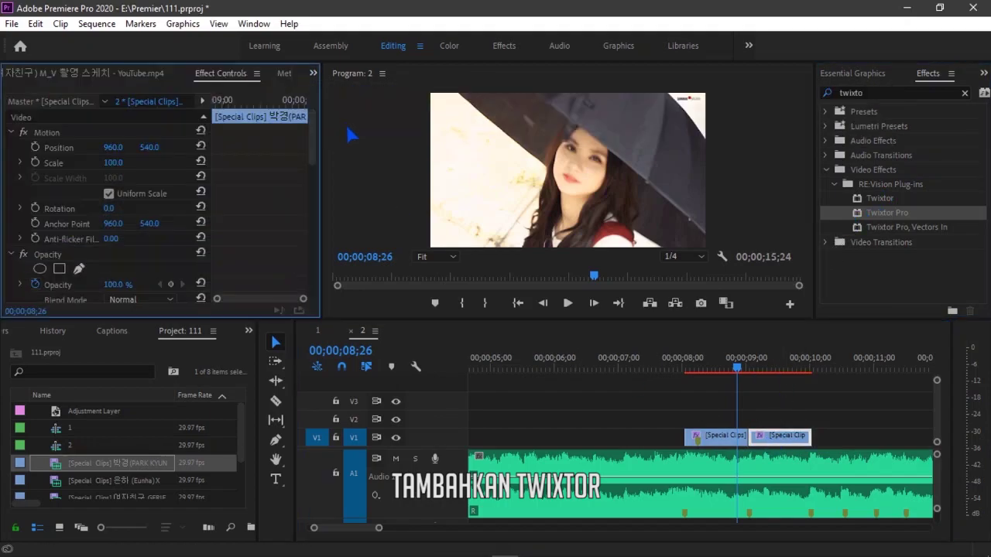
Set Image Prep to Contrast/Edge Enhance, Warping to Inverse w/ Smart Blend, Frame Interp to Motion Weighted Blend.
scroll(240, 237, down, 3)
scroll(236, 232, down, 2)
scroll(222, 240, down, 4)
click(151, 251)
click(174, 282)
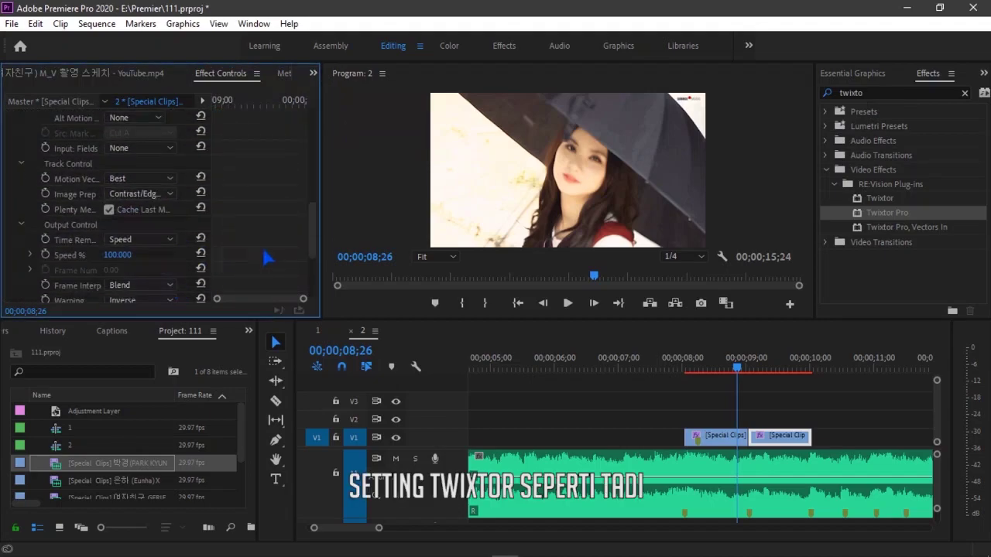
scroll(262, 247, down, 3)
click(164, 271)
click(155, 301)
click(163, 256)
click(167, 301)
scroll(247, 250, down, 2)
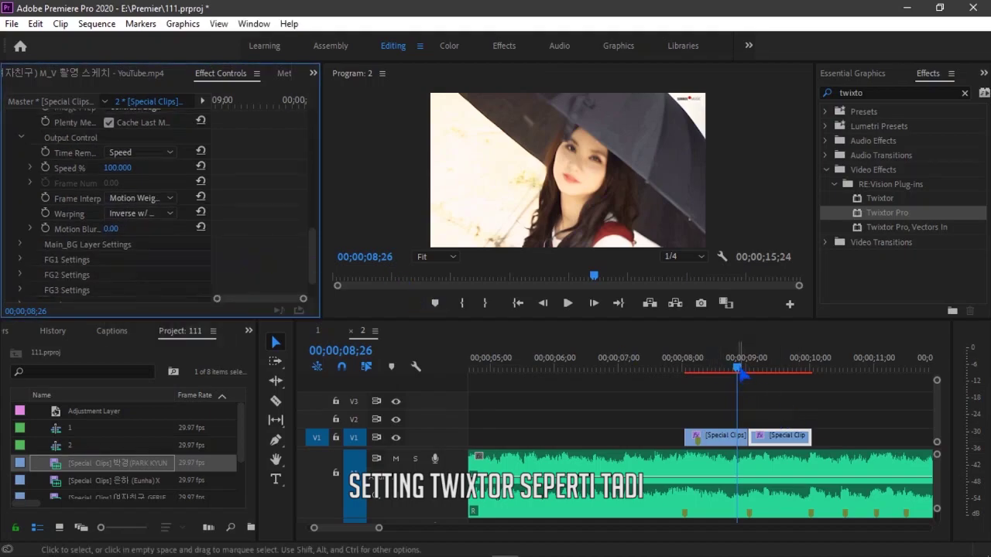
Start a Twixtor Speed keyframe at 100% at the second V1 clip's start and preview the ramp.
drag(739, 370, 751, 370)
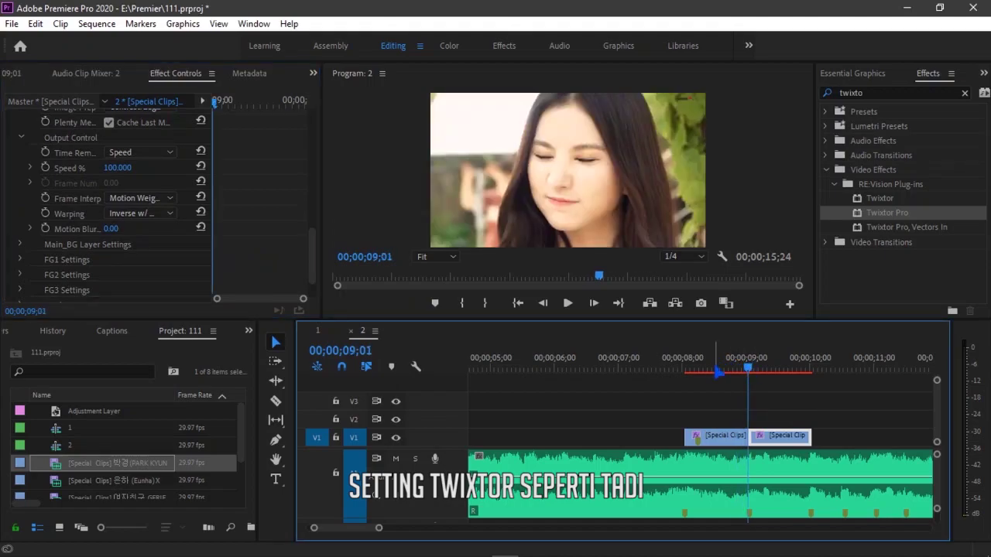
click(45, 168)
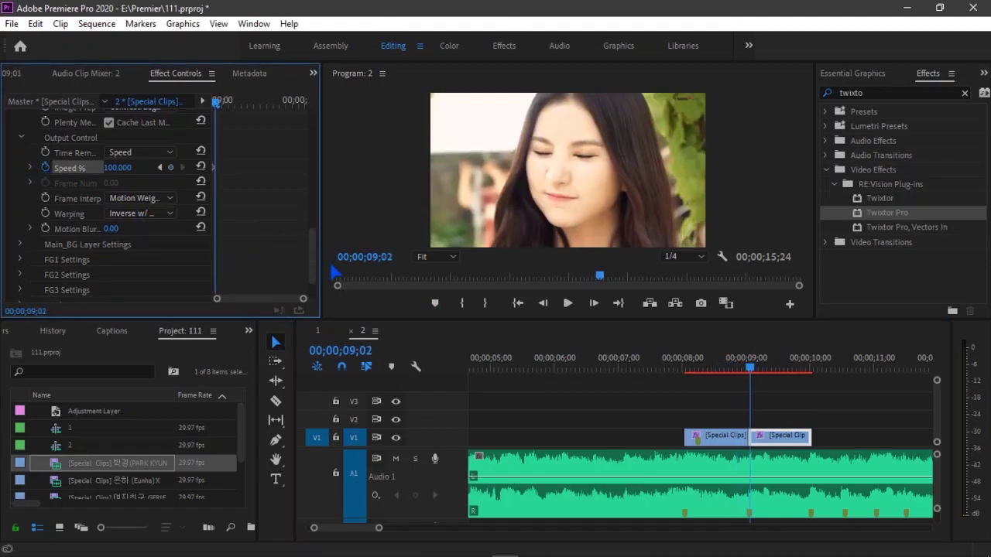
key(Right)
key(Right)
key(Right)
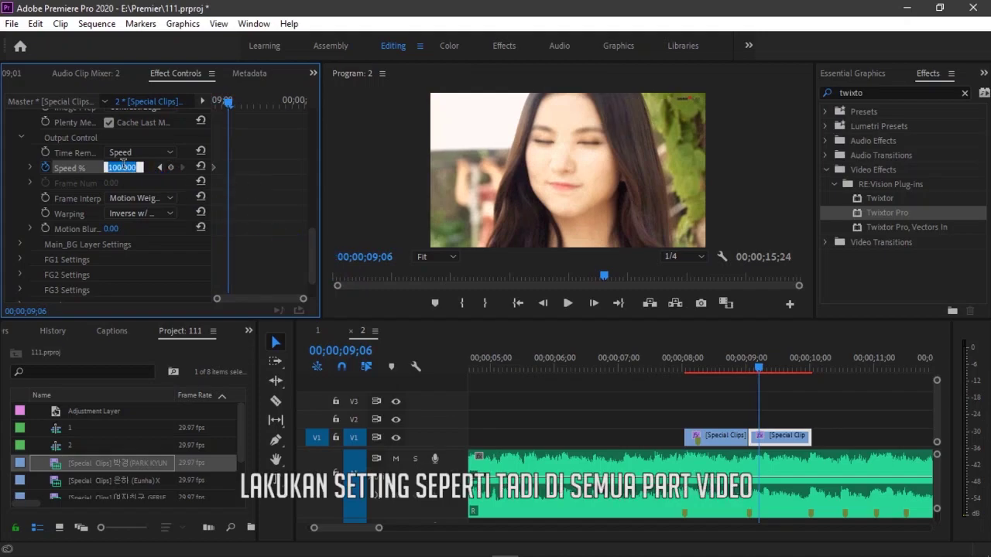
mouse_move(760, 369)
mouse_down()
mouse_move(820, 376)
mouse_move(670, 371)
mouse_up()
key(space)
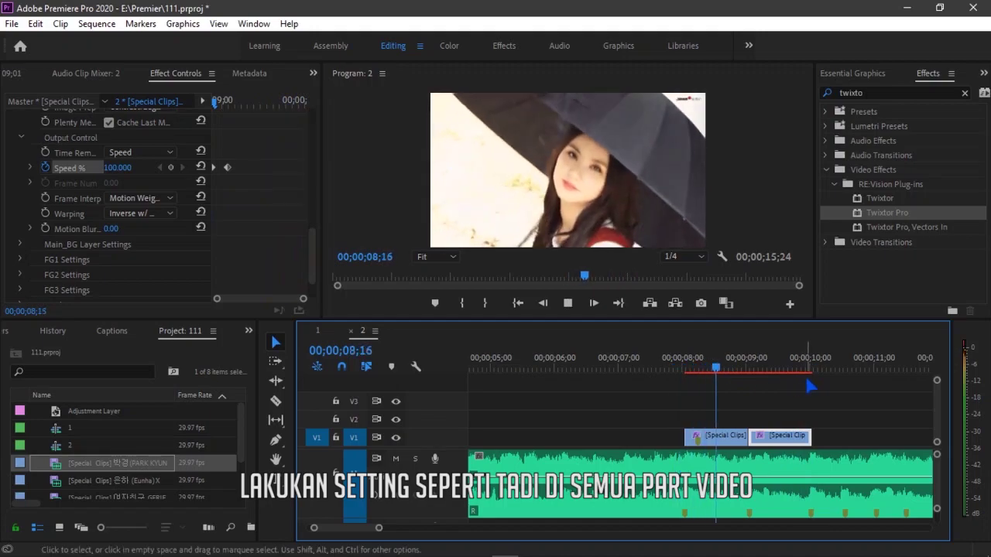
click(805, 370)
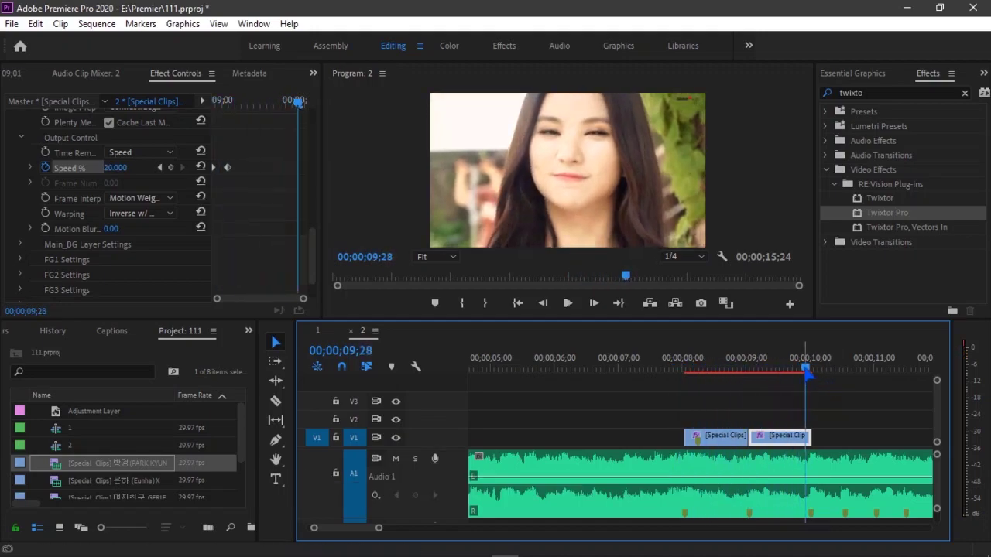
Shift the Speed keyframes slightly later and review the 100% to 20% ramp.
click(239, 171)
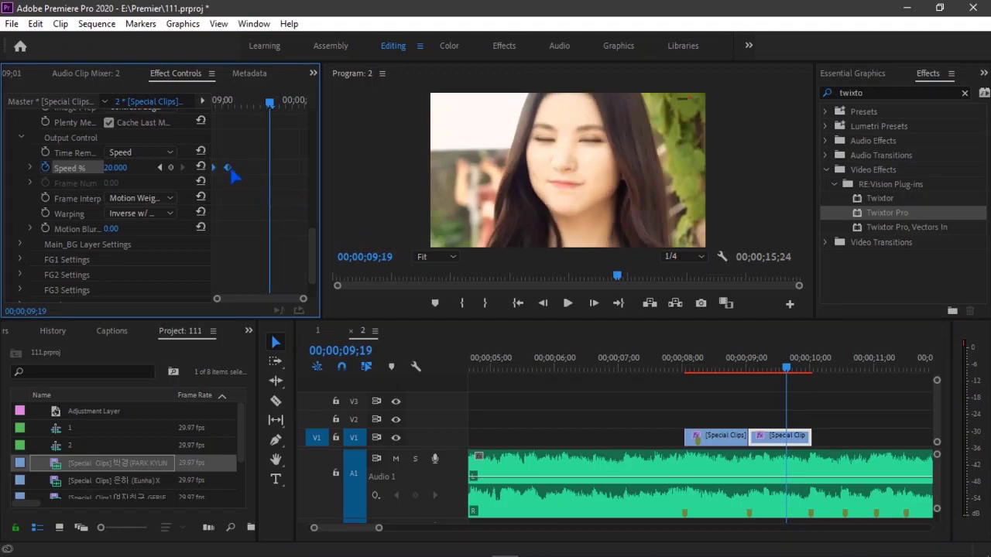
drag(243, 169, 252, 170)
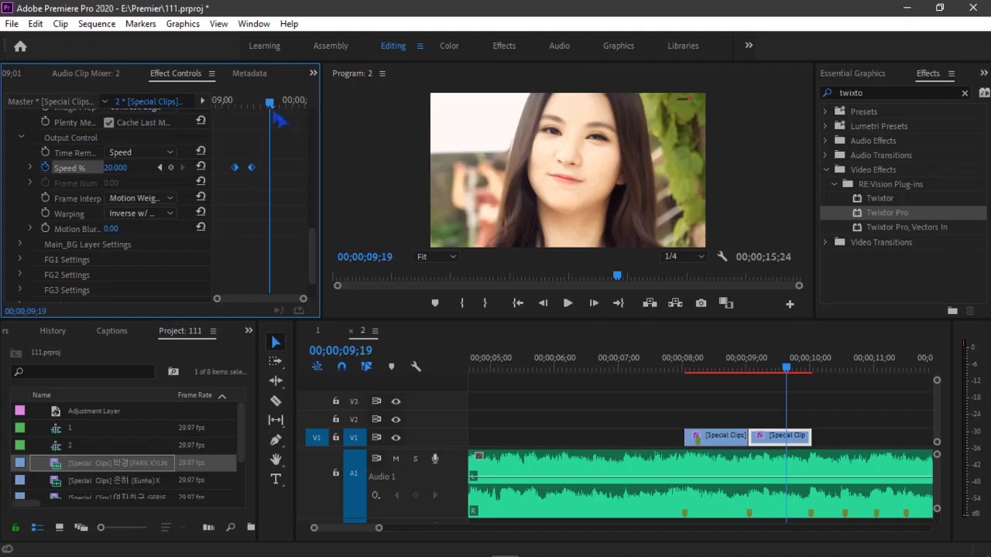
key(Left)
key(Left)
key(Left)
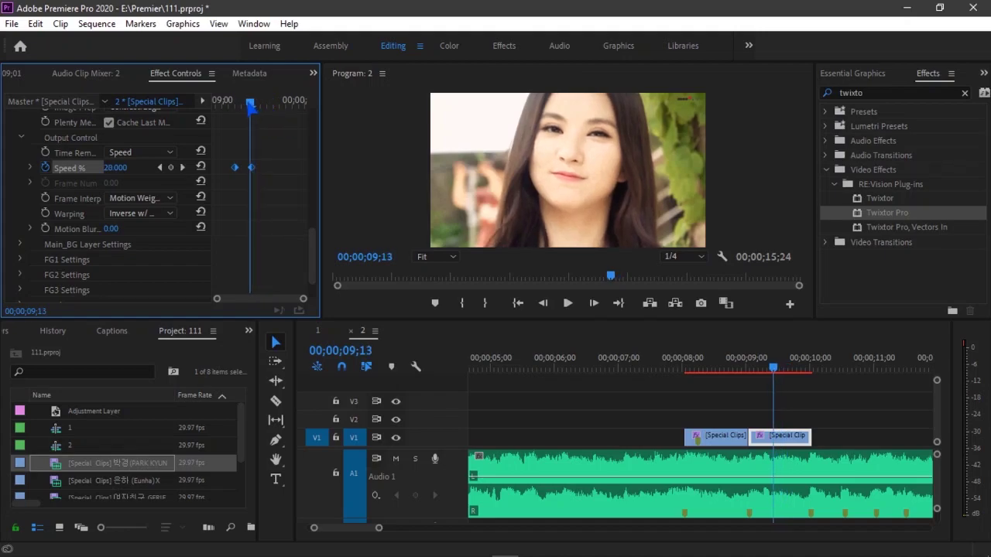
key(Left)
key(Left)
key(Left)
key(Right)
key(Right)
key(Right)
key(Right)
key(Right)
key(Right)
key(Right)
key(Right)
key(Right)
key(Right)
key(Right)
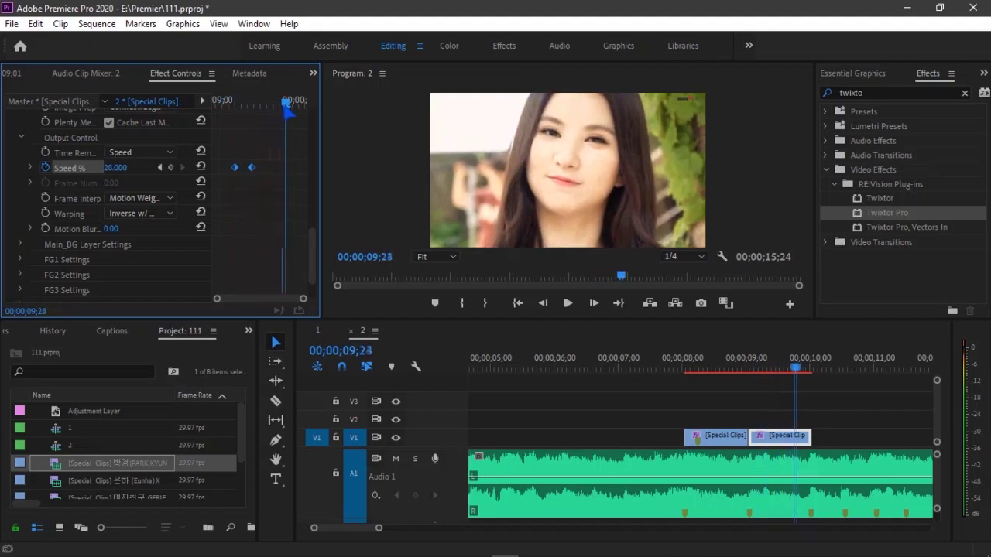
key(Right)
key(Right)
key(Right)
click(680, 361)
key(space)
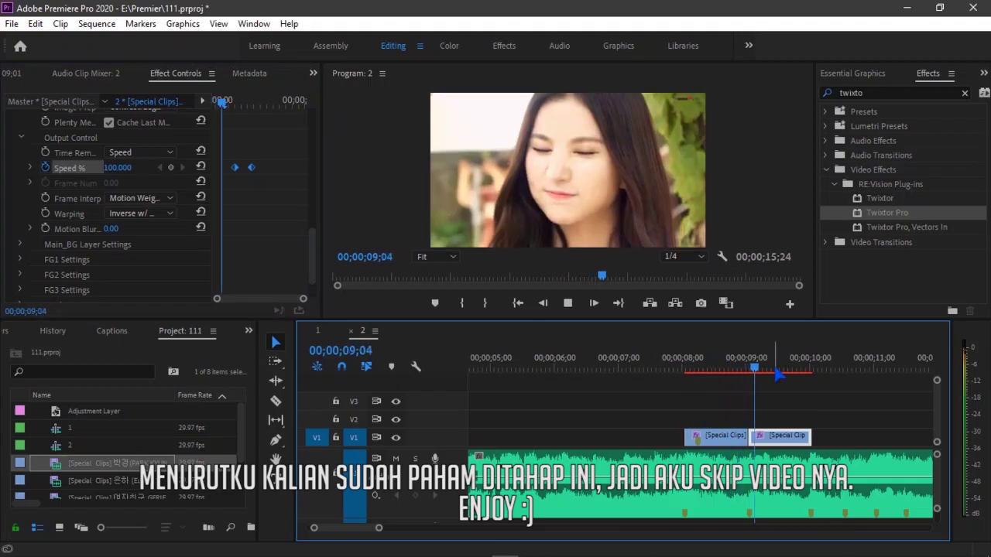
key(space)
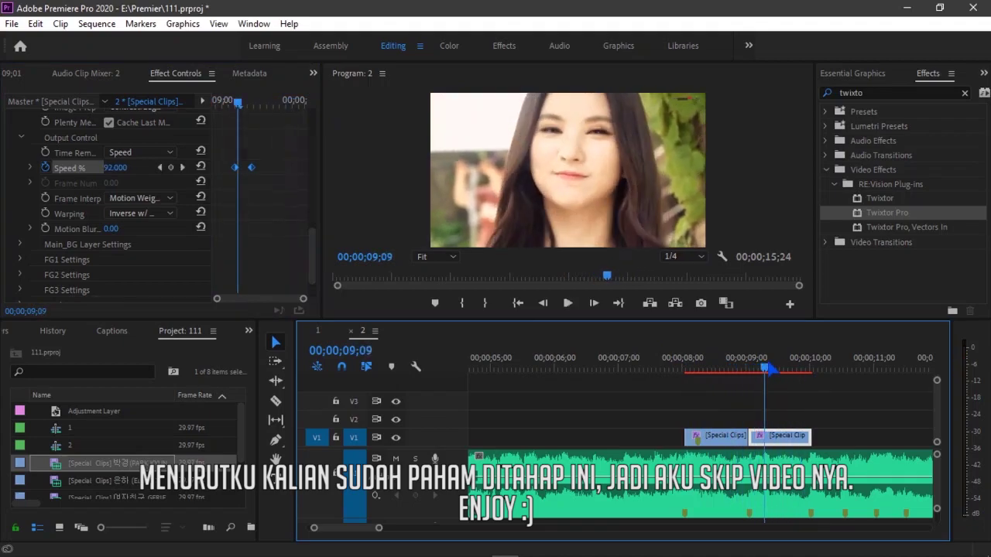
key(Left)
key(Left)
key(Left)
key(Left)
key(Left)
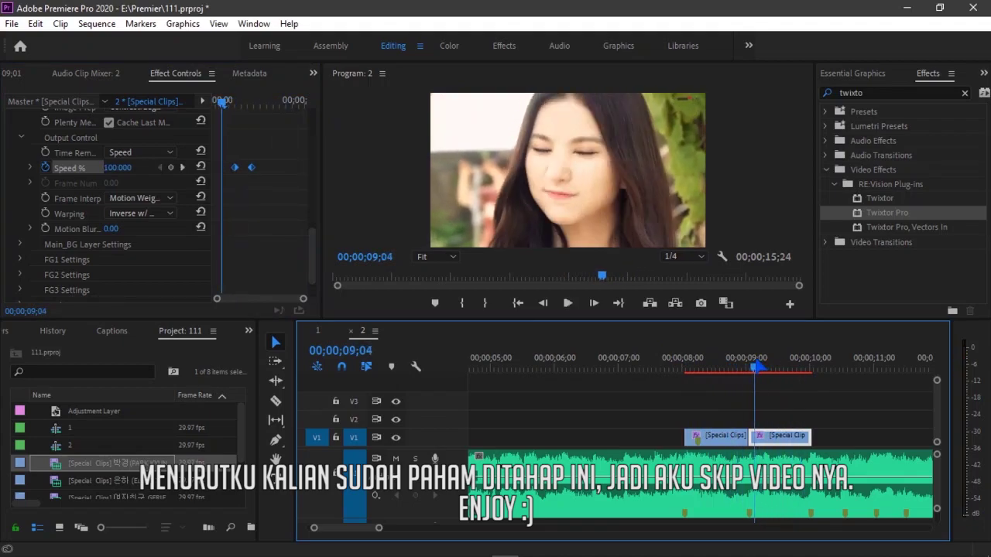
key(Right)
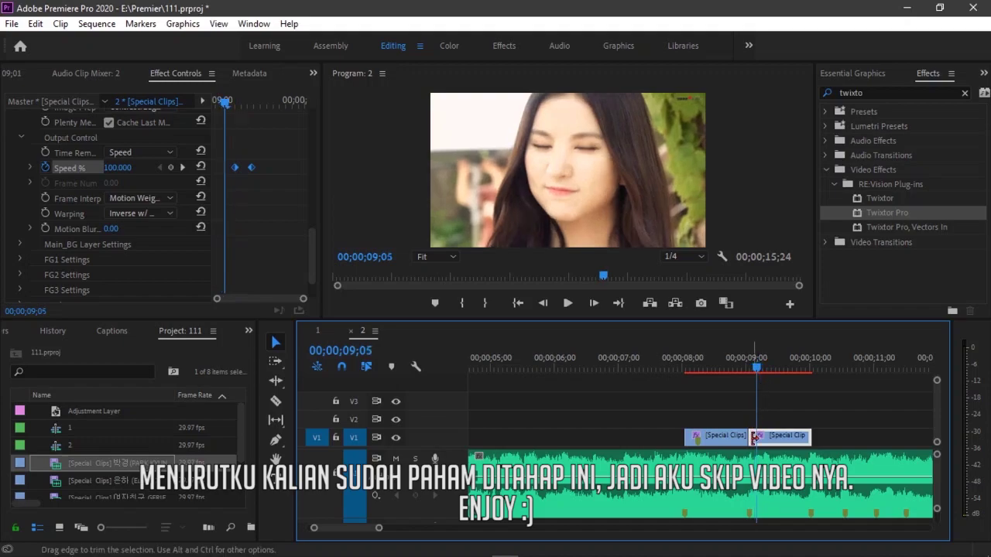
Trim the second V1 clip's end shorter and play back the trimmed speed ramp.
drag(763, 436, 761, 436)
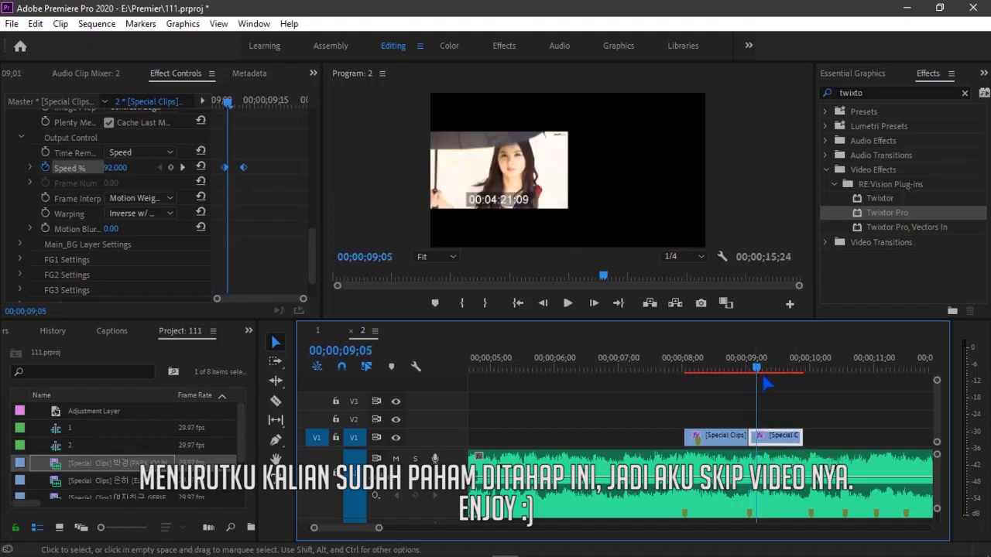
key(Up)
key(space)
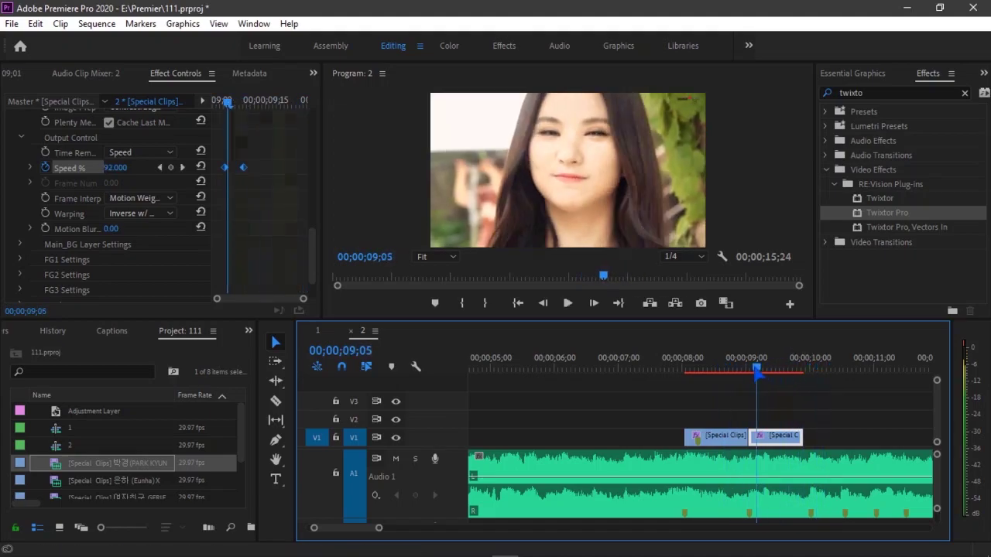
key(space)
double_click(116, 463)
Add the next footage onto V1 after the previous clips and play back its speed ramp.
drag(155, 162, 815, 439)
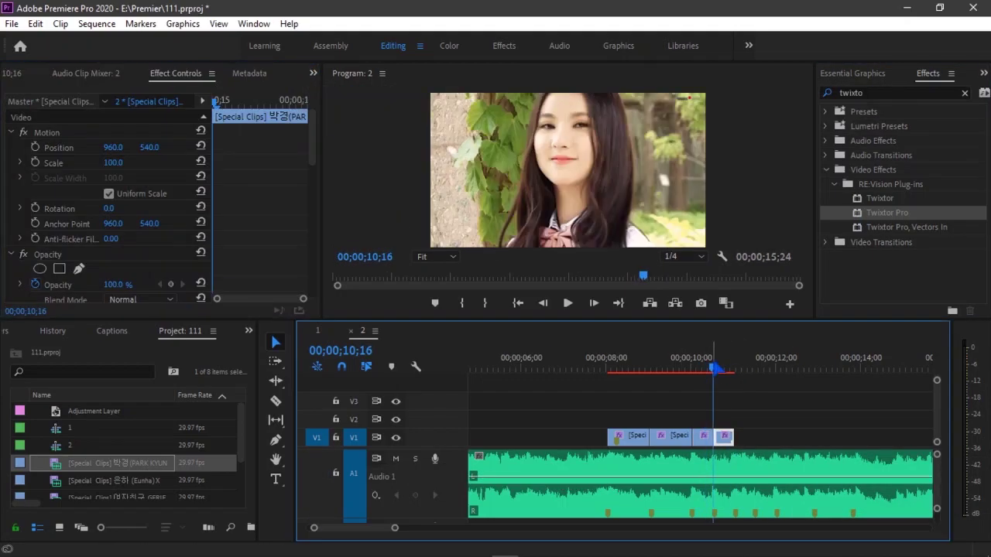
scroll(181, 297, down, 10)
key(Return)
key(space)
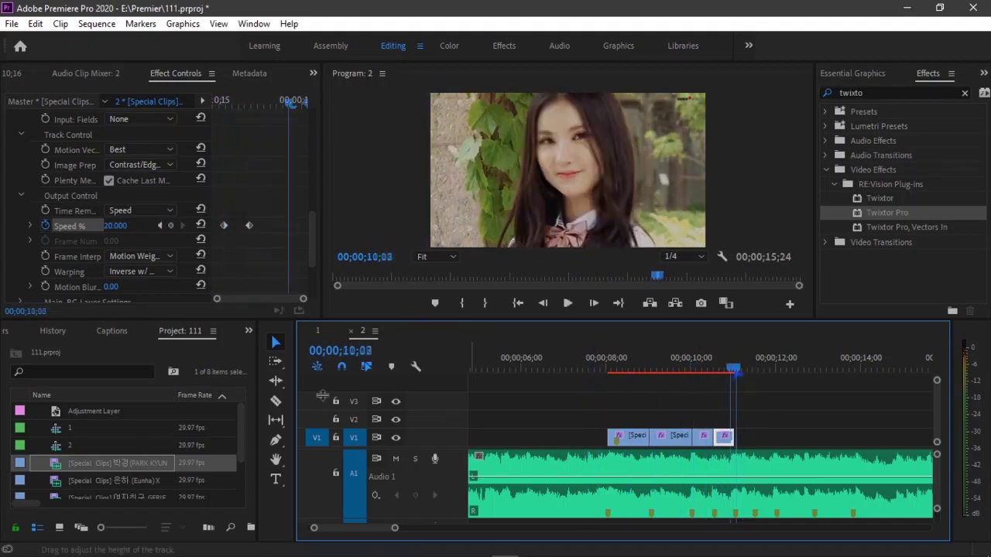
key(shift+2)
Place the cherry-blossom Special Clips source on V1 after it and extend its end.
drag(160, 277, 282, 277)
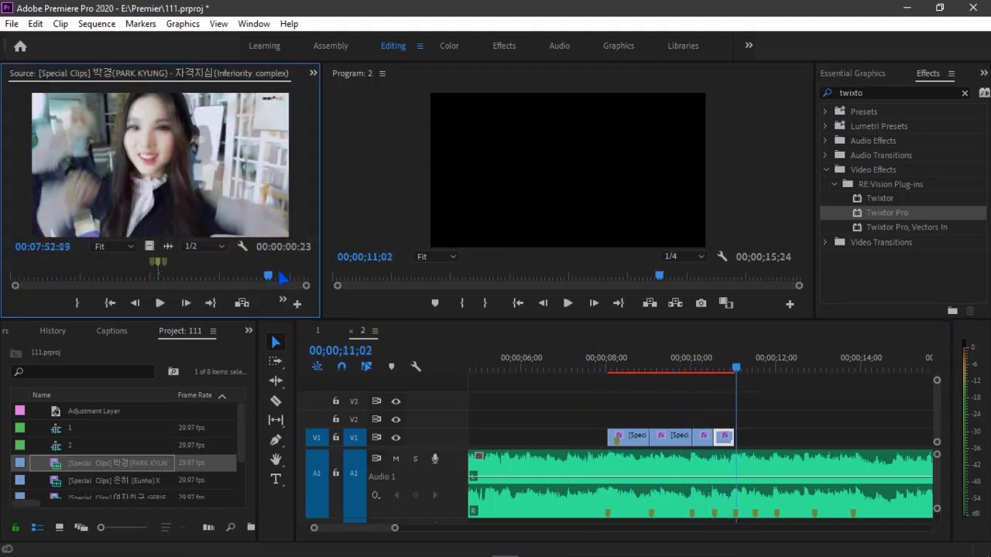
double_click(116, 480)
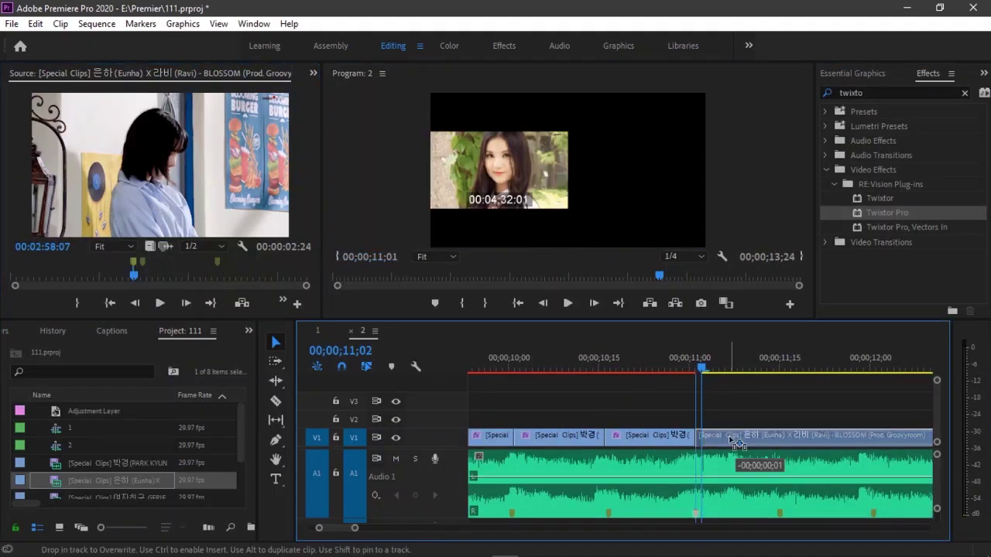
drag(149, 246, 705, 436)
mouse_move(858, 436)
mouse_down()
mouse_move(725, 436)
mouse_move(805, 436)
mouse_up()
Keyframe the new clip's Twixtor Speed at 20% and trim both clips' ends shorter.
click(45, 211)
click(117, 211)
text(20)
key(Return)
click(741, 369)
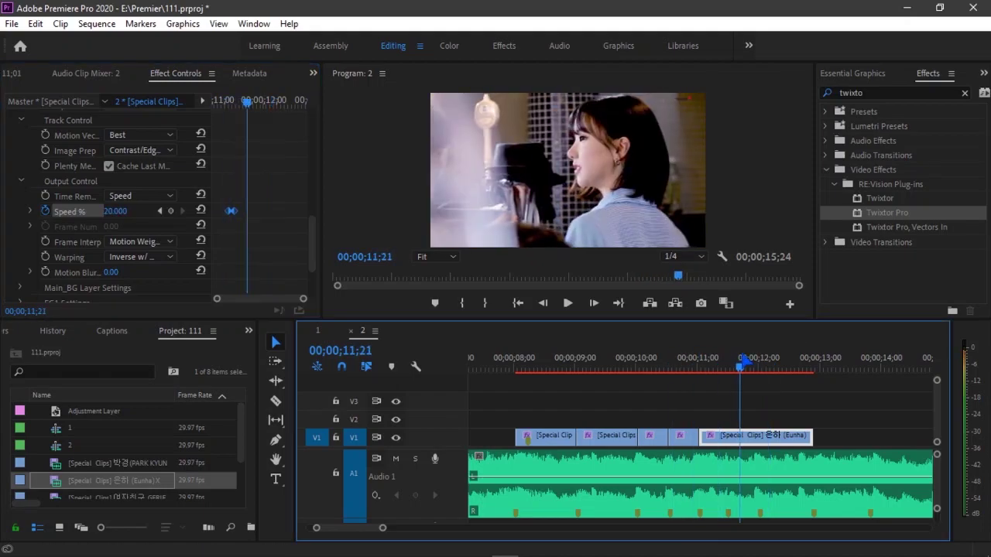
drag(741, 369, 698, 370)
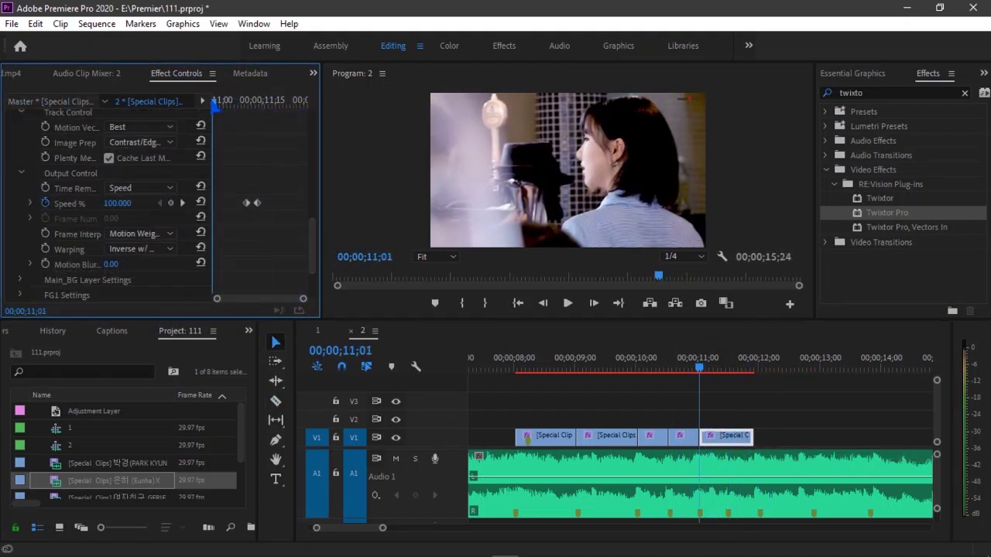
drag(751, 435, 725, 435)
click(676, 364)
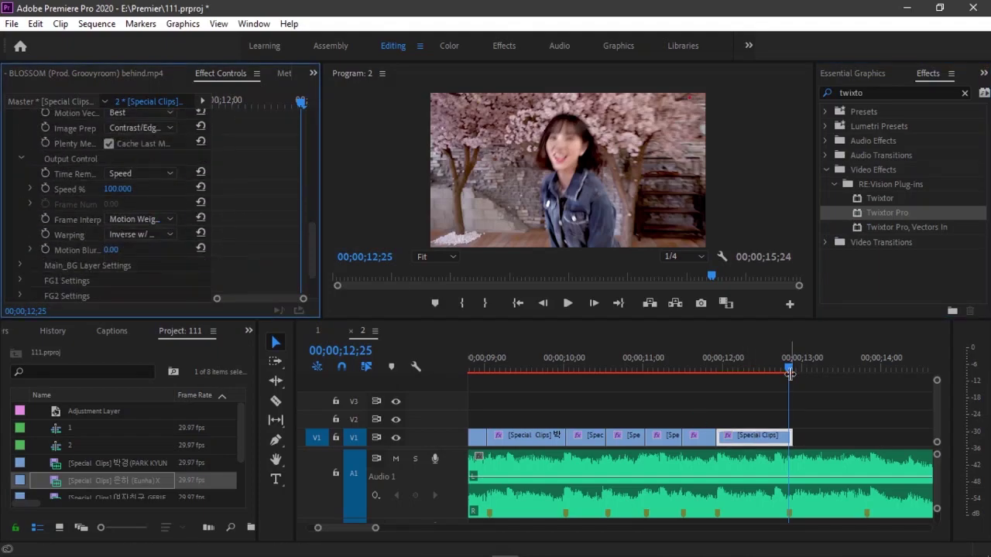
Slow the clip's ramp to 20% speed and shorten the slowed clip's end.
drag(789, 374, 749, 373)
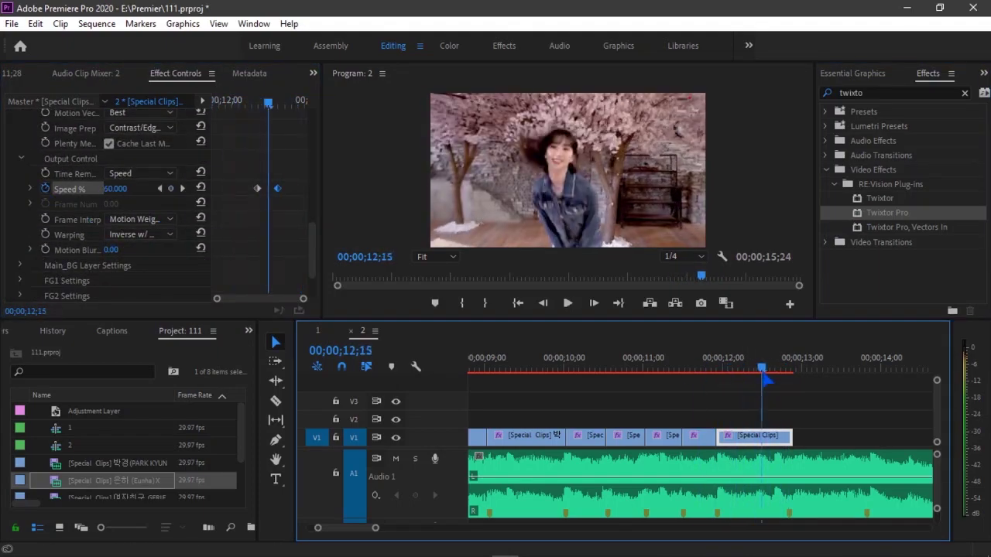
mouse_move(764, 377)
mouse_down()
mouse_move(782, 373)
mouse_move(745, 368)
mouse_move(780, 367)
mouse_up()
click(257, 188)
drag(785, 435, 769, 438)
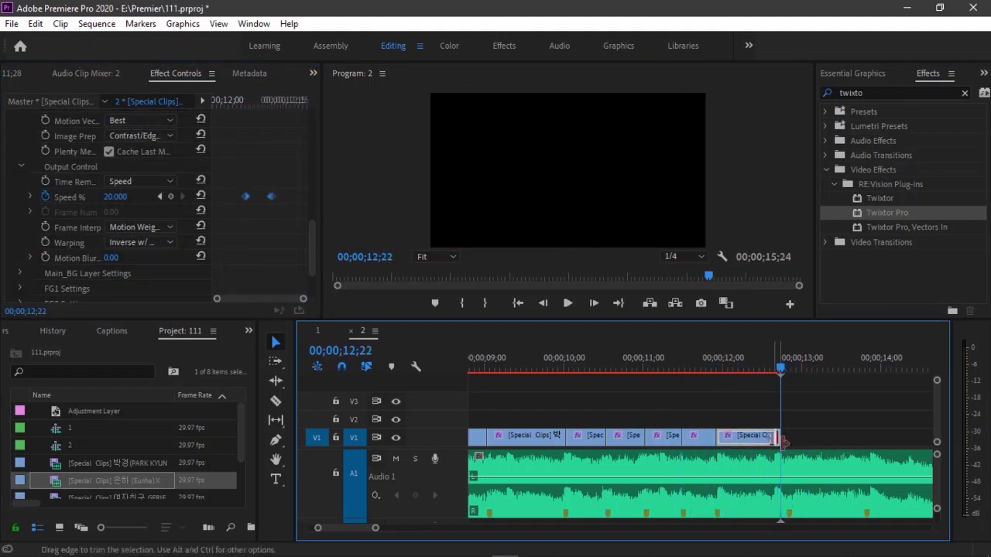
Add the street-scene clip after the last clip and paste the Twixtor speed ramp onto it.
scroll(116, 457, down, 1)
double_click(116, 480)
drag(159, 165, 835, 436)
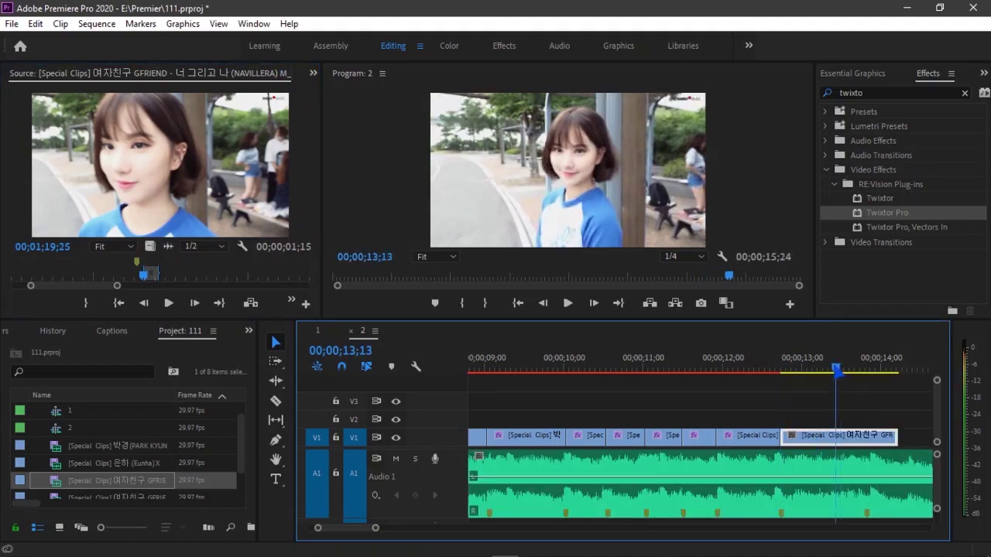
key(shift+5)
click(248, 209)
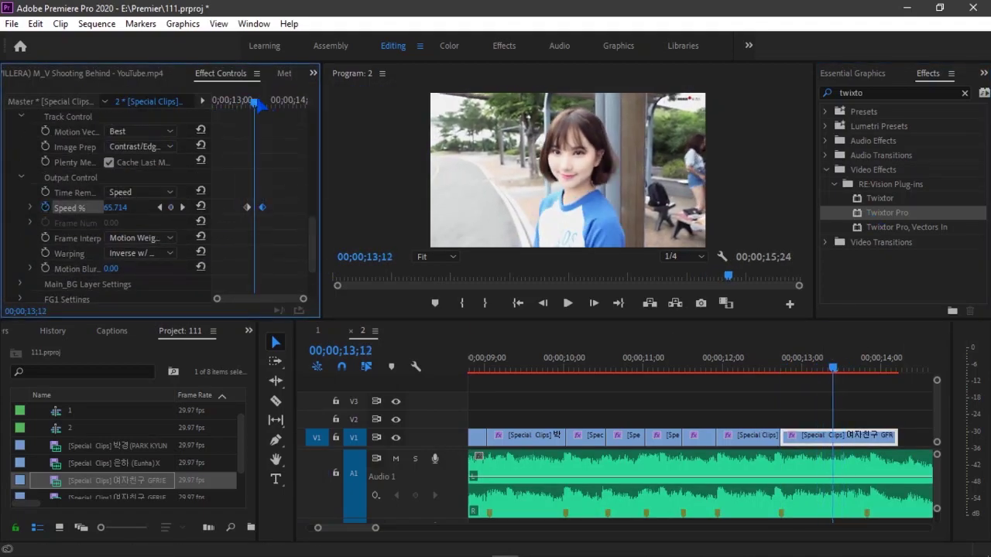
key(shift+2)
Append another clip with the pasted speed ramp, then drop an adjustment layer onto V2.
drag(604, 369, 639, 374)
key(shift+5)
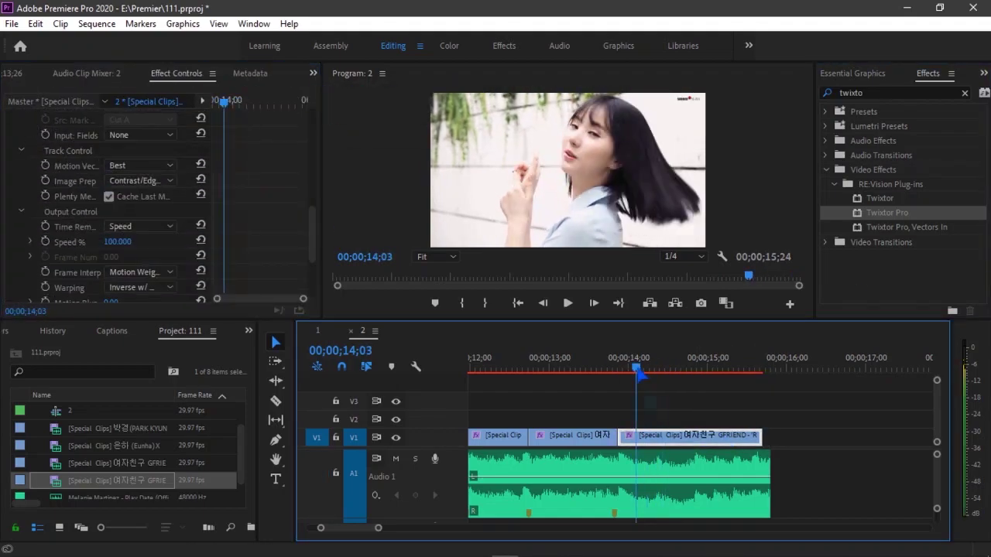
drag(224, 241, 249, 243)
drag(646, 364, 594, 364)
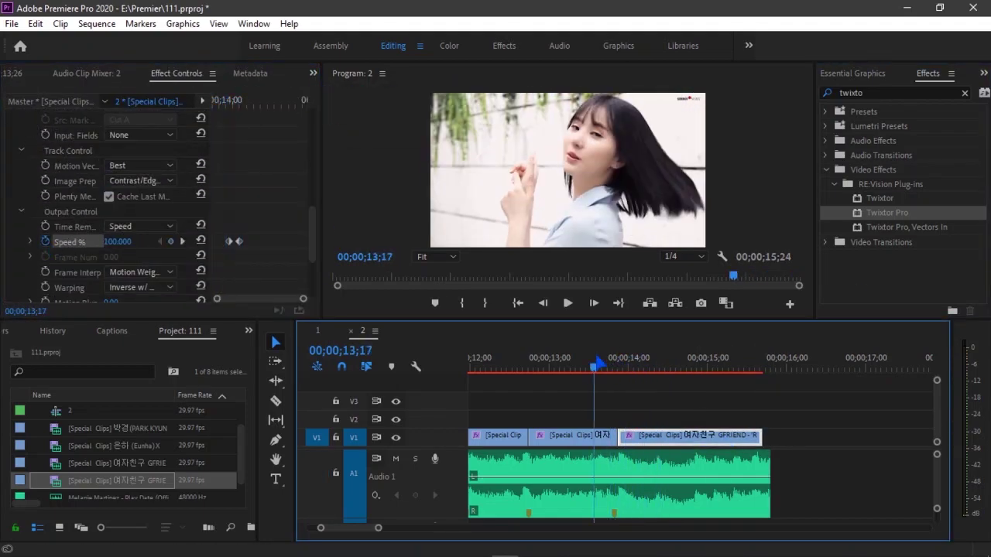
key(minus)
key(minus)
key(minus)
drag(598, 364, 709, 374)
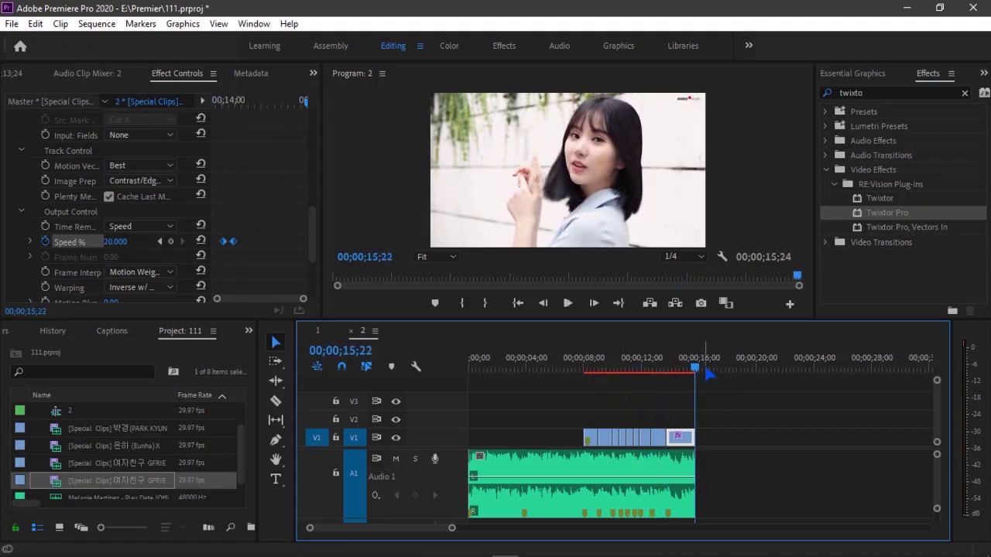
mouse_move(93, 410)
mouse_down()
mouse_move(544, 409)
mouse_move(578, 426)
mouse_up()
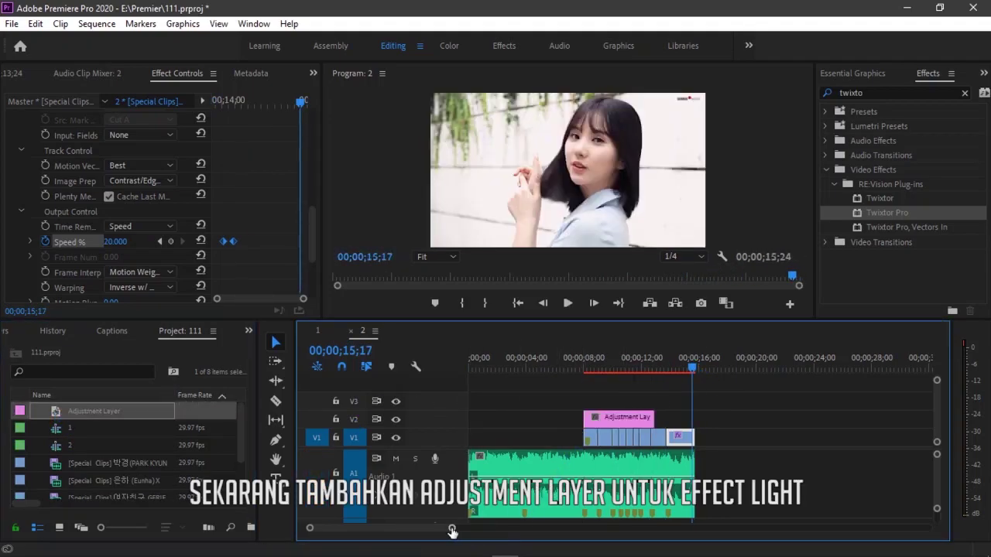
Stretch the V2 adjustment layer to the end of the V1 clips and set Opacity to 40.
drag(452, 530, 424, 528)
drag(639, 418, 705, 418)
right_click(588, 425)
key(Escape)
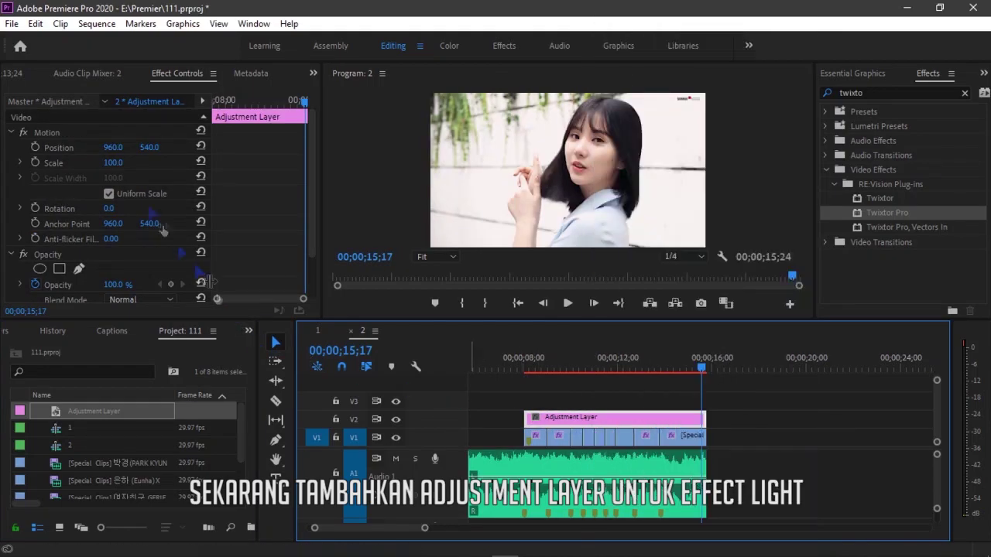
click(118, 232)
text(40)
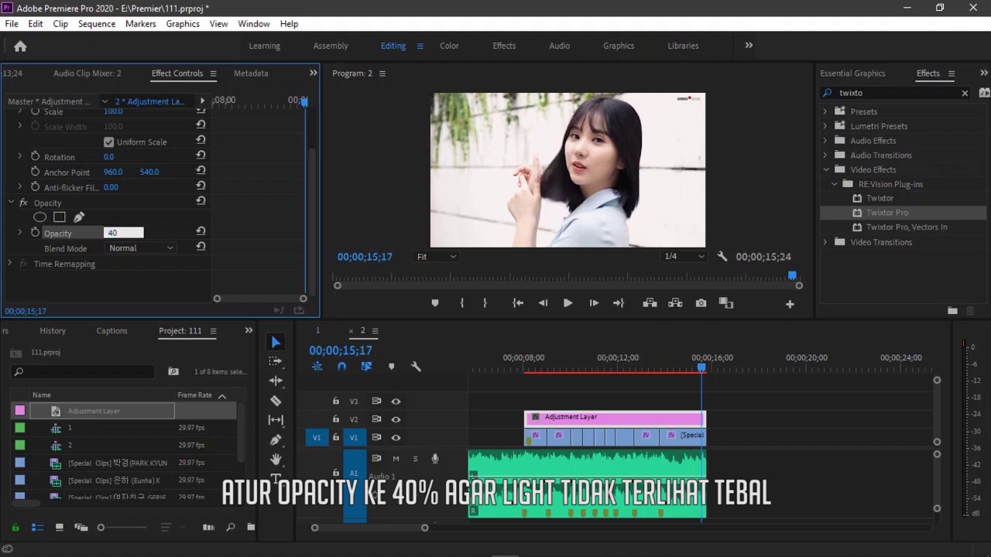
click(856, 92)
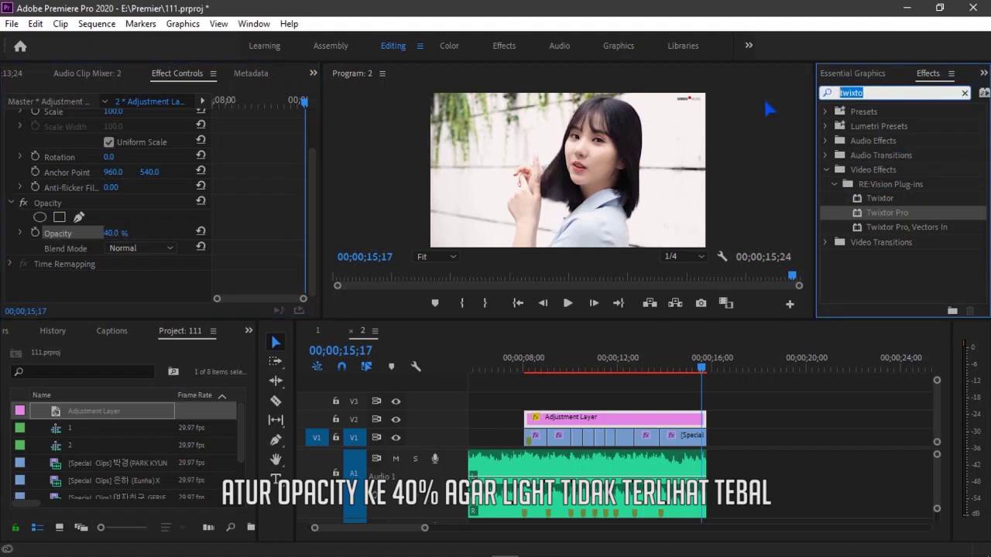
Clear the effect search and expand the Effect Bokeh Light presets in Effects > Presets.
key(BackSpace)
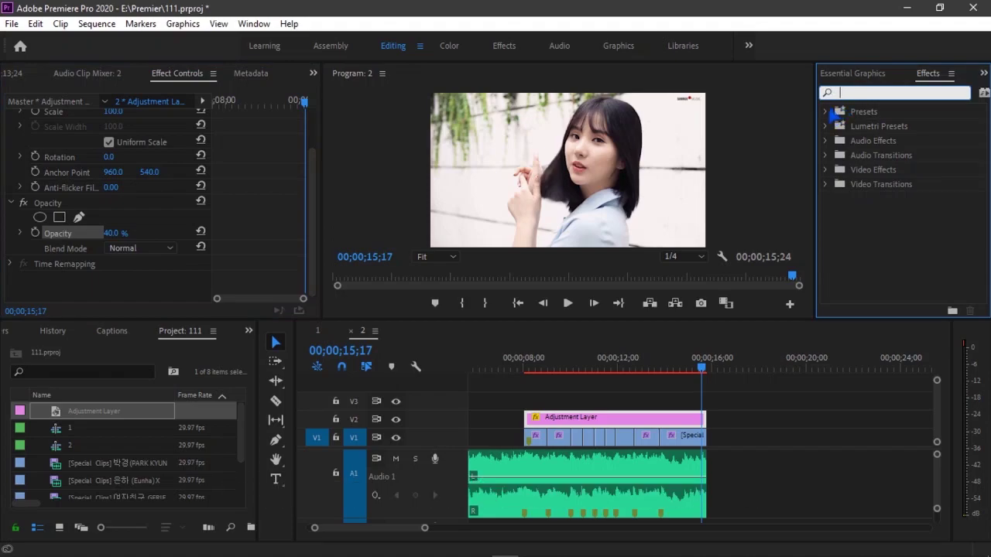
click(825, 111)
scroll(859, 166, down, 2)
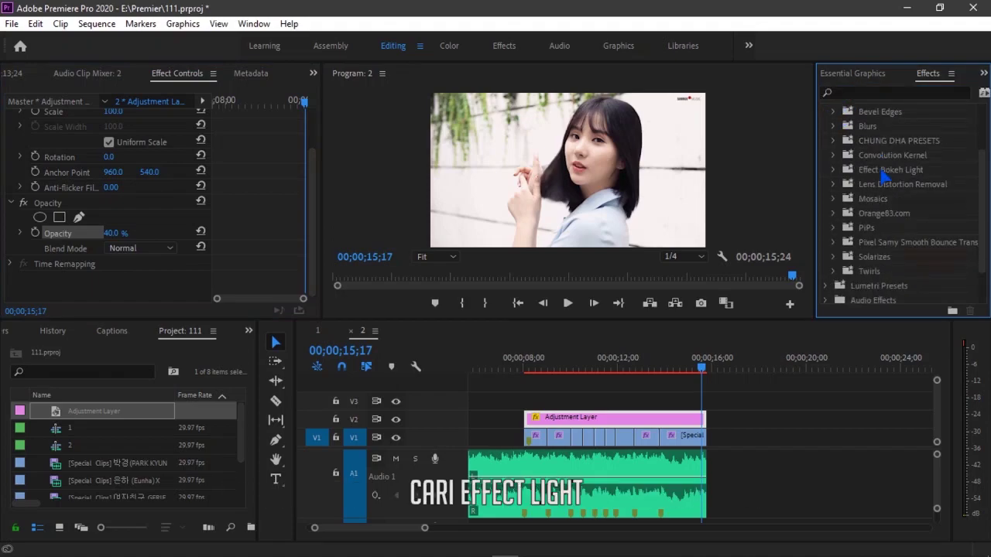
scroll(884, 184, up, 1)
click(833, 199)
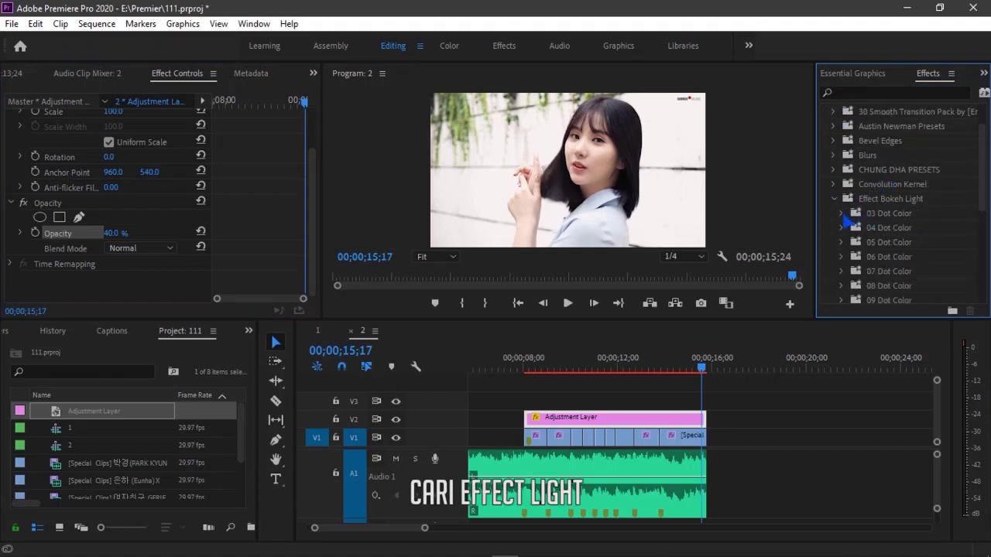
click(868, 228)
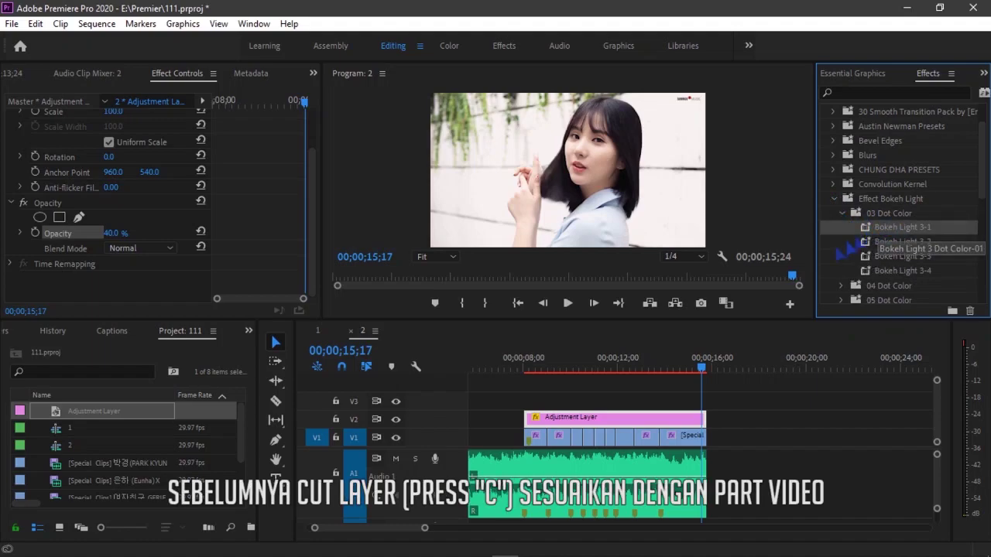
Razor the V2 adjustment layer at three clip cuts.
click(548, 419)
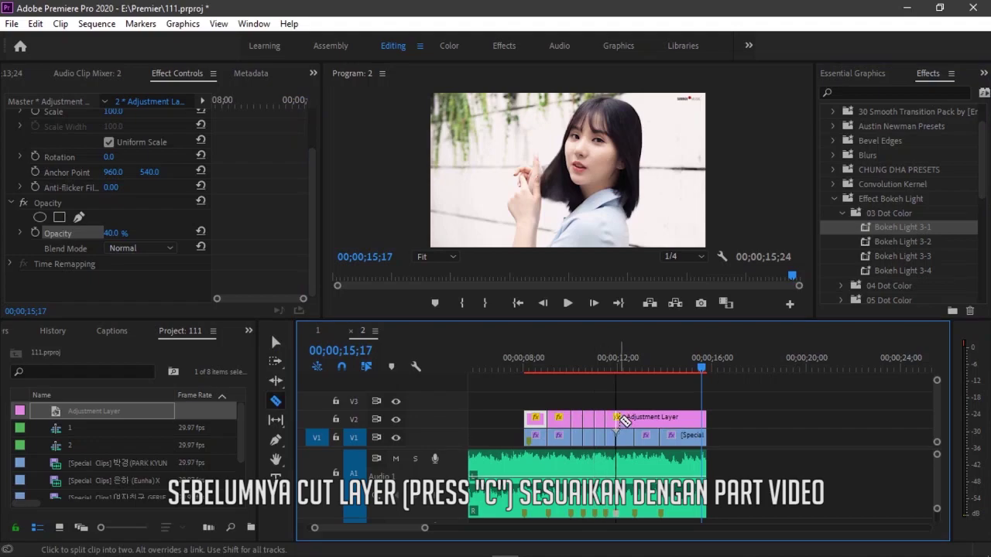
click(640, 419)
click(665, 419)
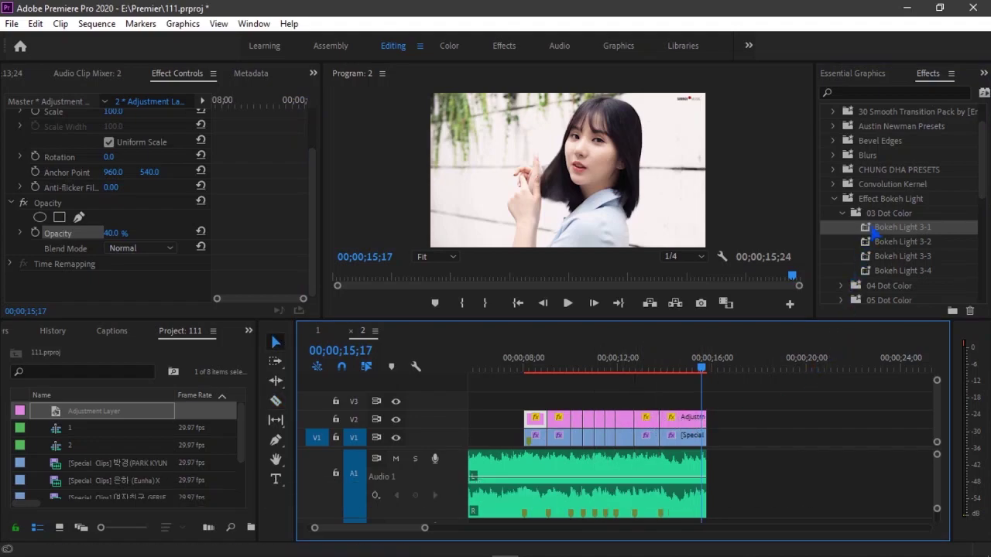
Apply Bokeh Light presets 3-1, 3-2, 3-3 and 3-4 to successive adjustment-layer pieces.
drag(870, 233, 817, 249)
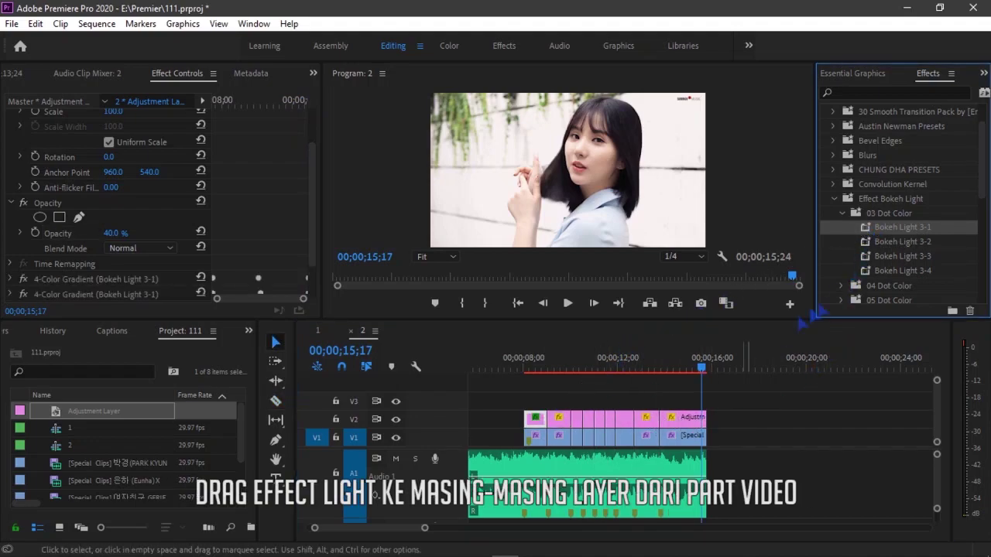
drag(870, 246, 644, 380)
drag(560, 425, 560, 425)
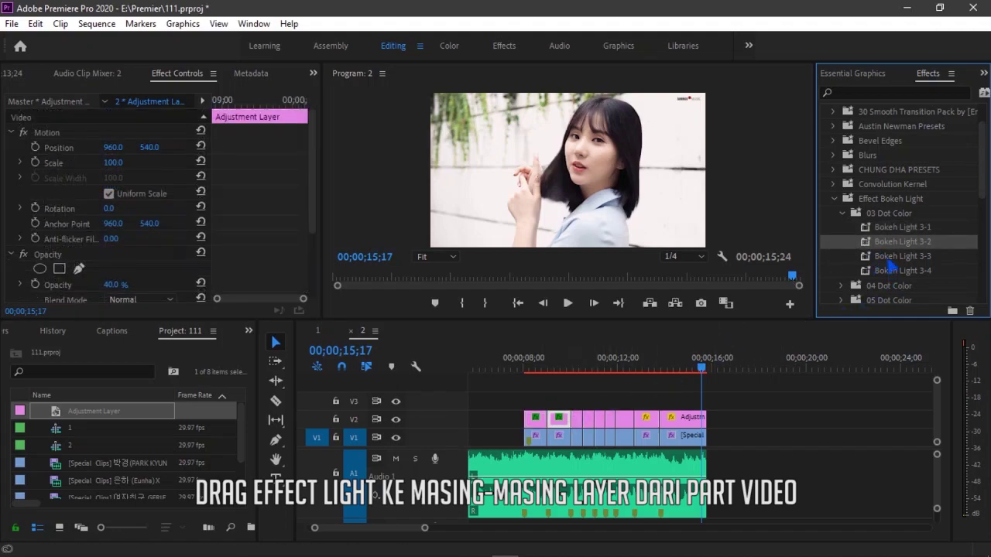
drag(865, 259, 678, 347)
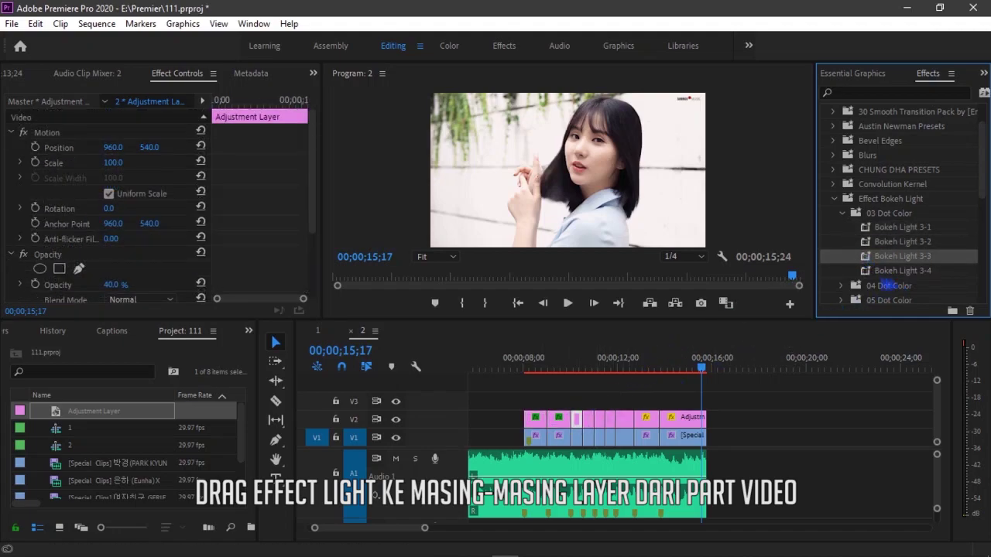
drag(898, 270, 631, 403)
mouse_move(563, 369)
mouse_down()
mouse_move(551, 375)
mouse_move(607, 376)
mouse_up()
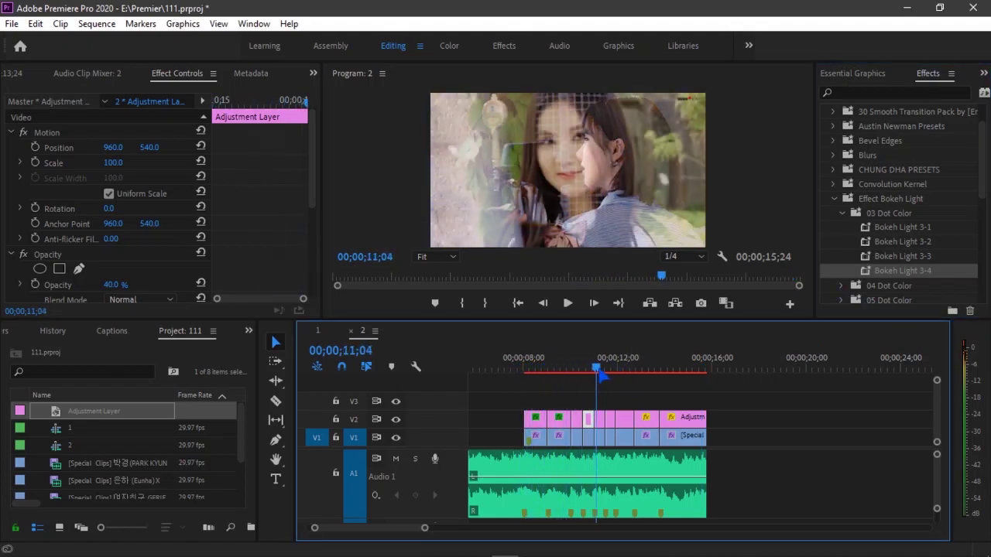
Apply Bokeh Light 4-1, 4-2 and 4-4 to further pieces and save the project.
drag(901, 226, 598, 420)
click(596, 370)
drag(601, 376, 605, 376)
drag(901, 241, 685, 387)
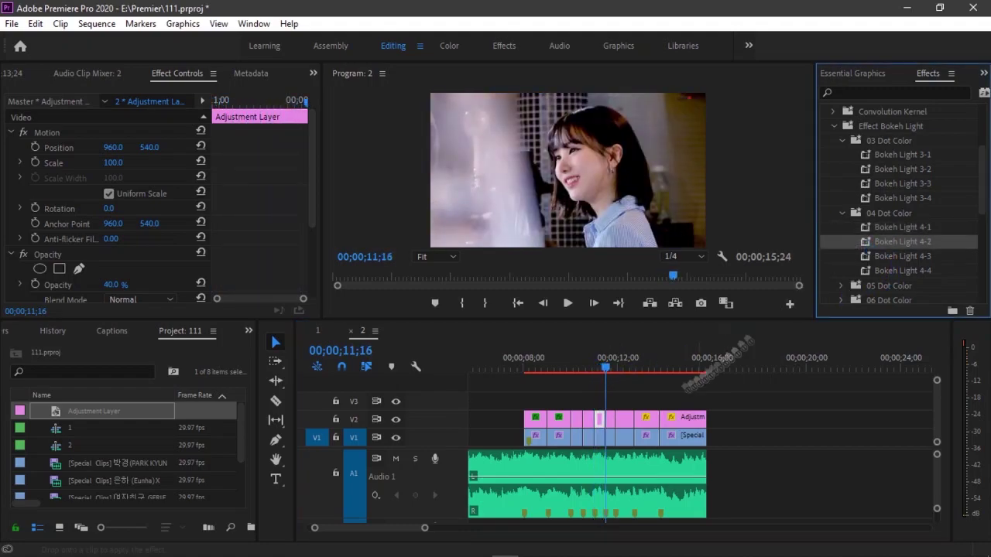
drag(901, 270, 649, 419)
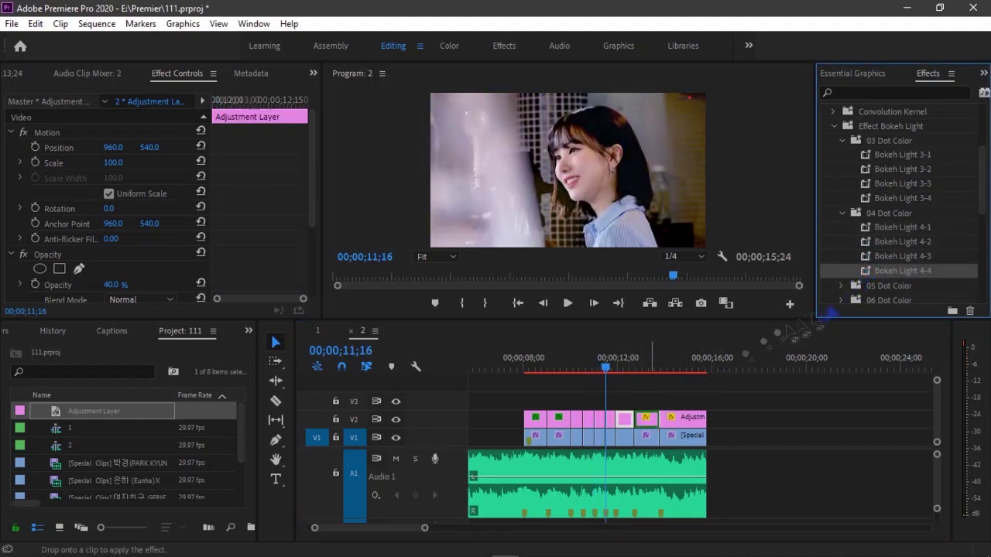
drag(848, 294, 764, 363)
drag(641, 365, 710, 370)
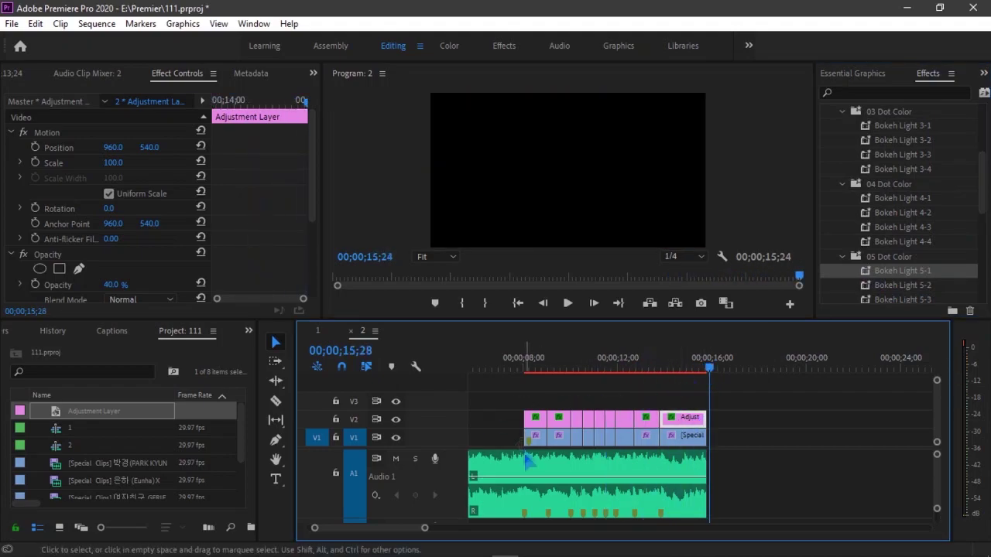
key(ctrl+s)
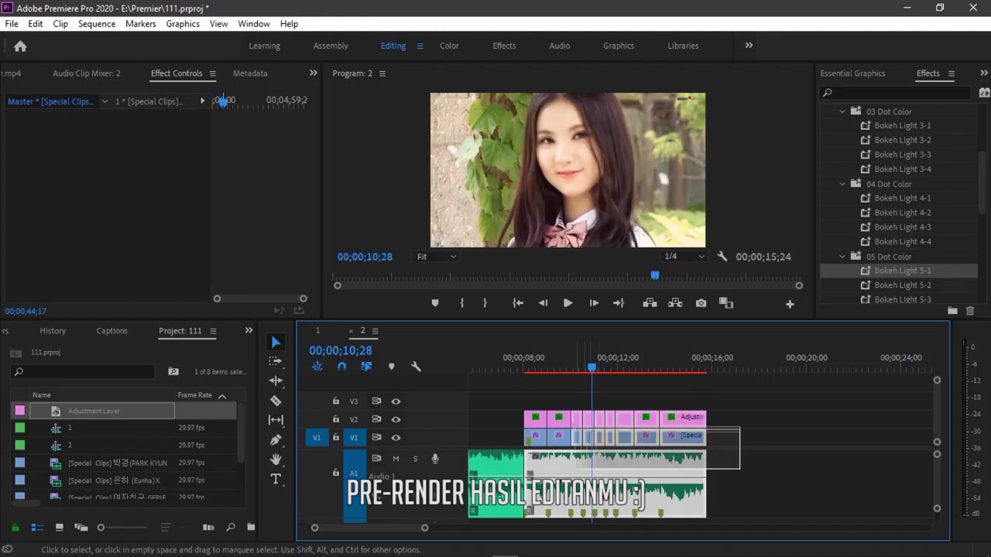
Render previews of the selected clips with Sequence > Render Selection.
click(97, 24)
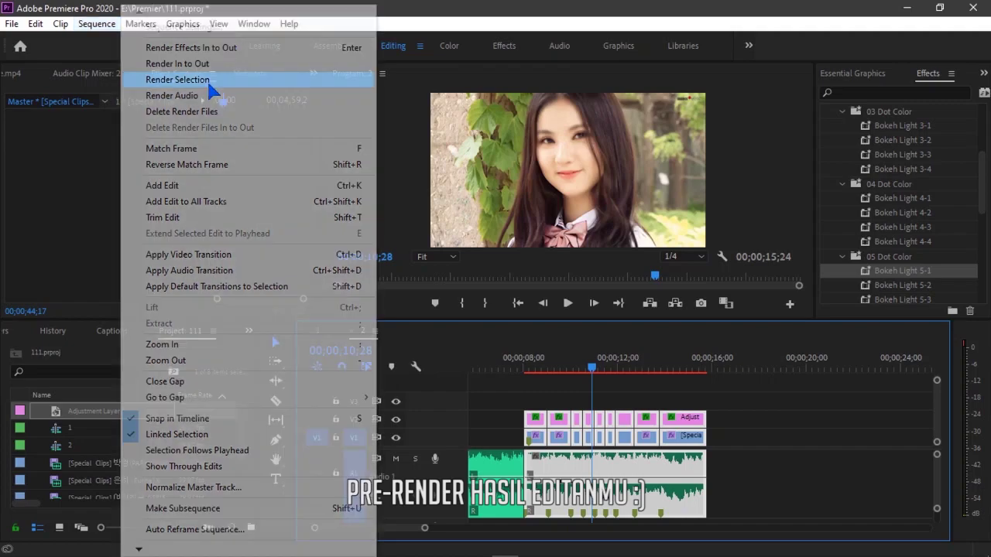
click(208, 85)
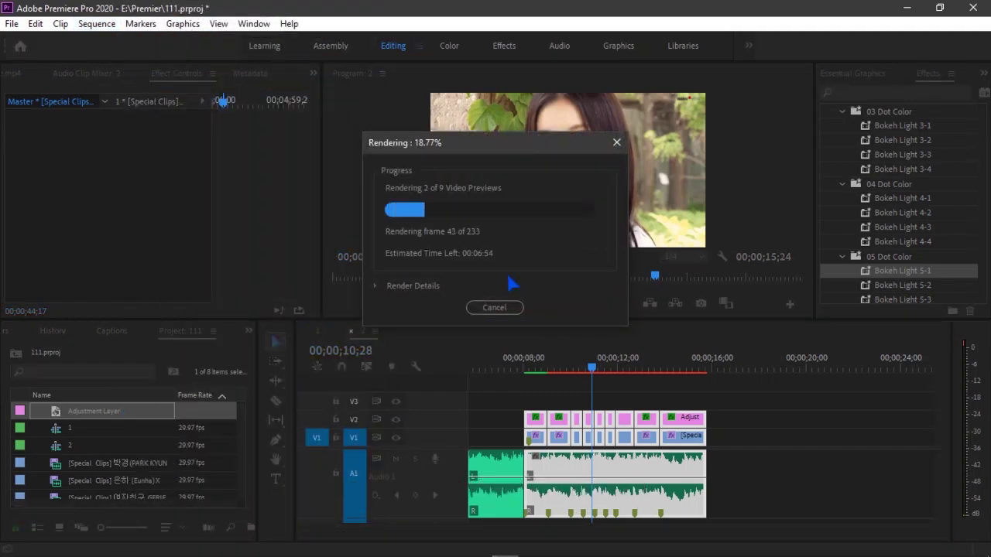